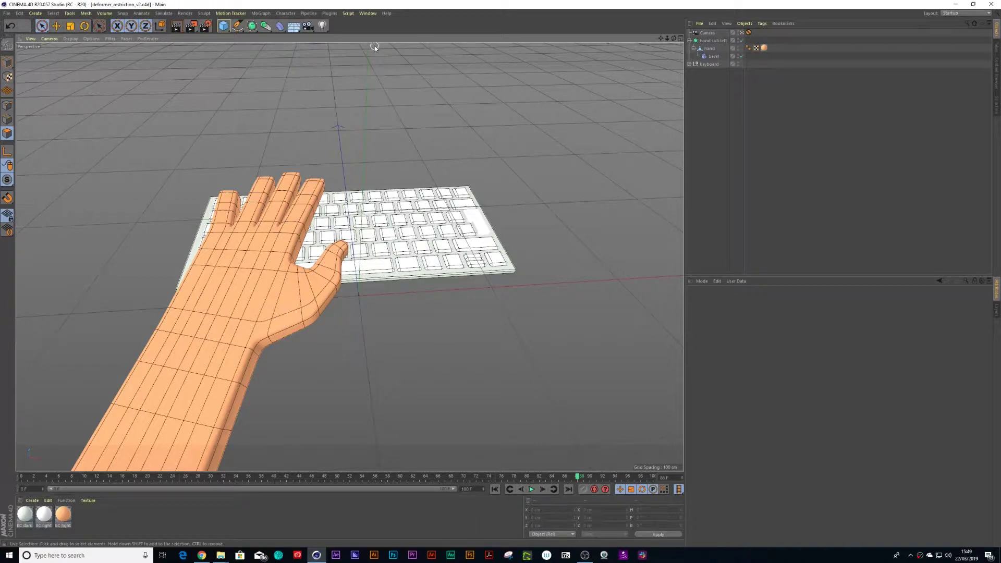
# - Add a Bend deformer as a child of the hand and fit it to the parent
pyautogui.click(280, 26)
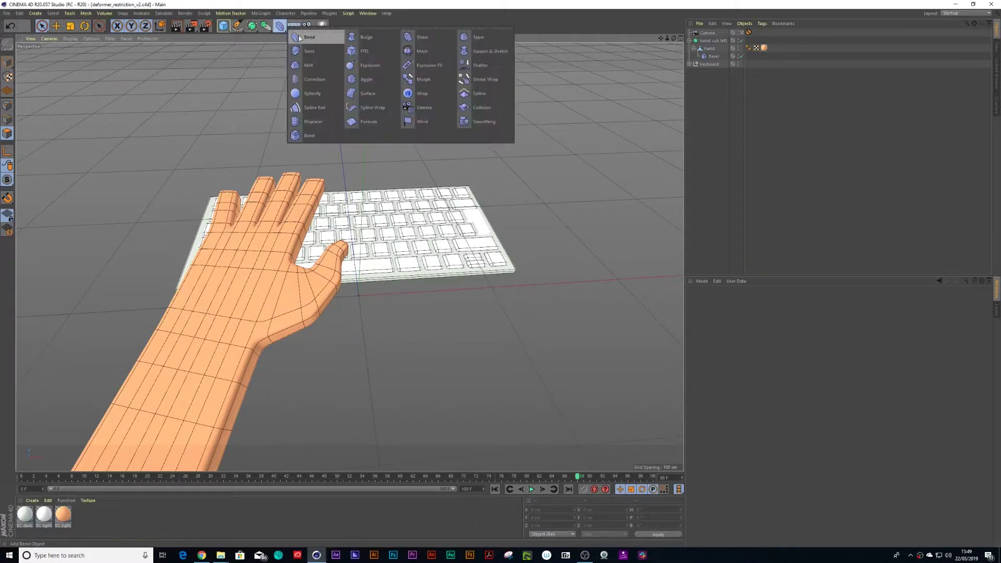
pyautogui.click(306, 37)
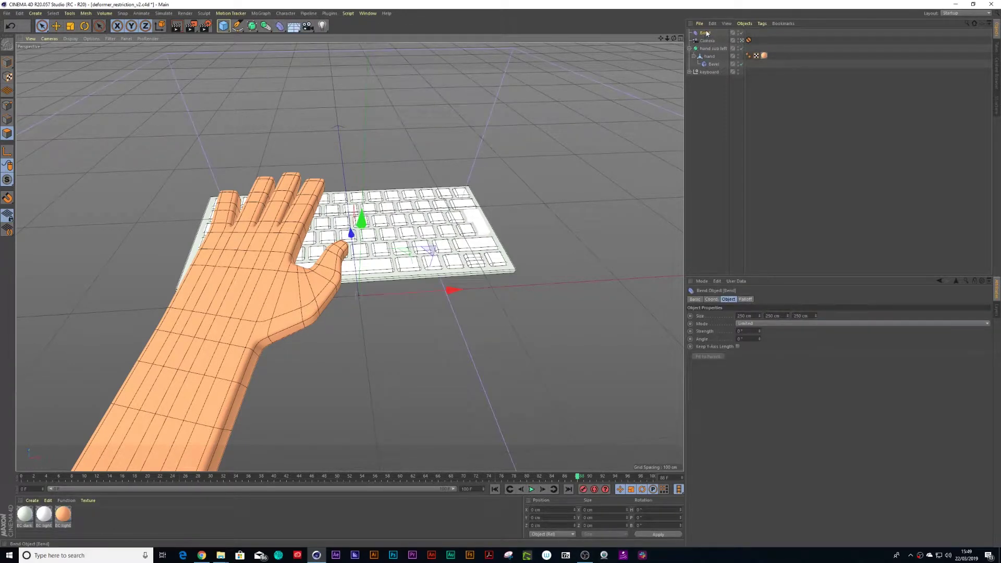
pyautogui.moveTo(706, 33); pyautogui.dragTo(709, 60)
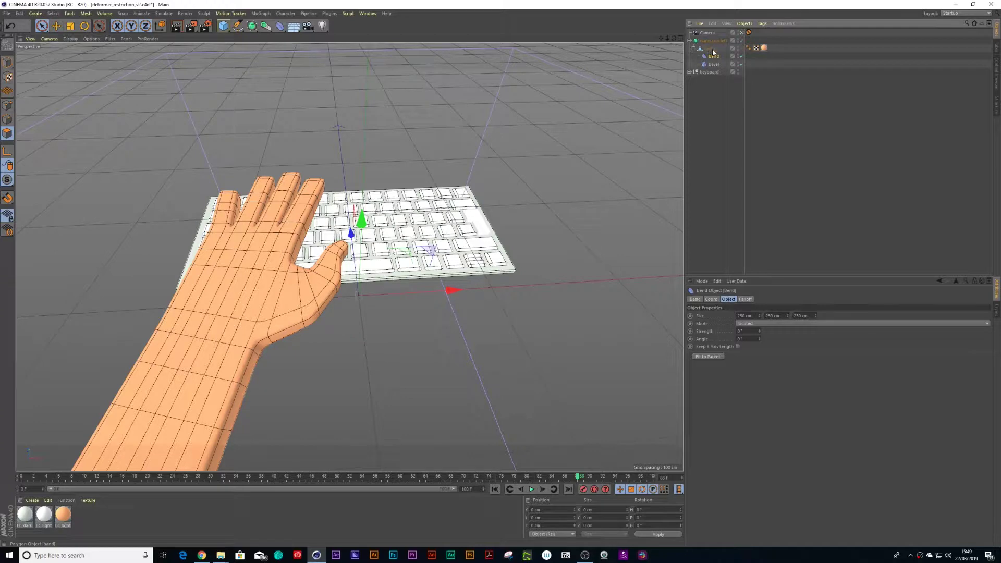
pyautogui.click(708, 357)
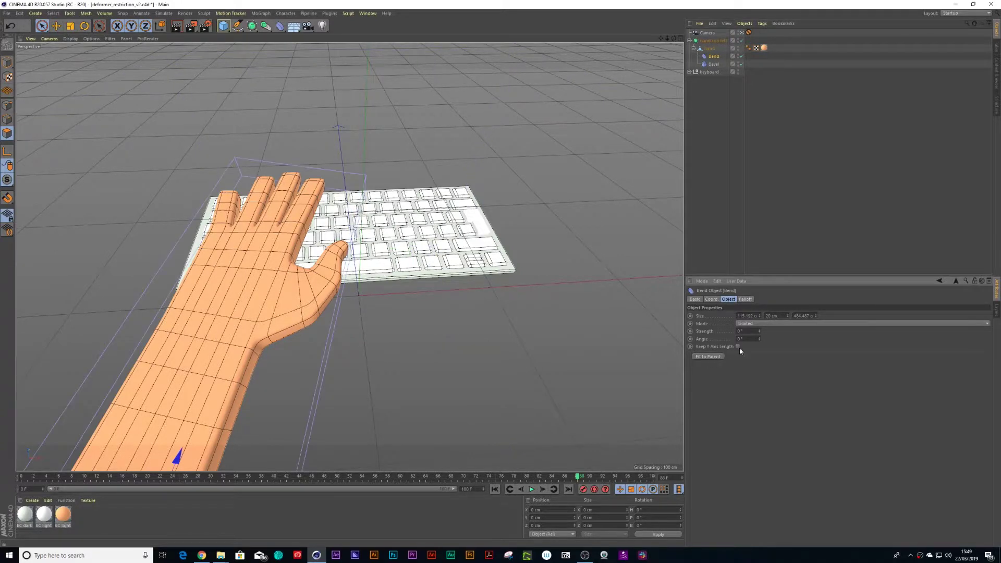
# - Set the bend strength to 36° and rotate it 90° in heading and bank
pyautogui.moveTo(758, 332); pyautogui.dragTo(758, 317)
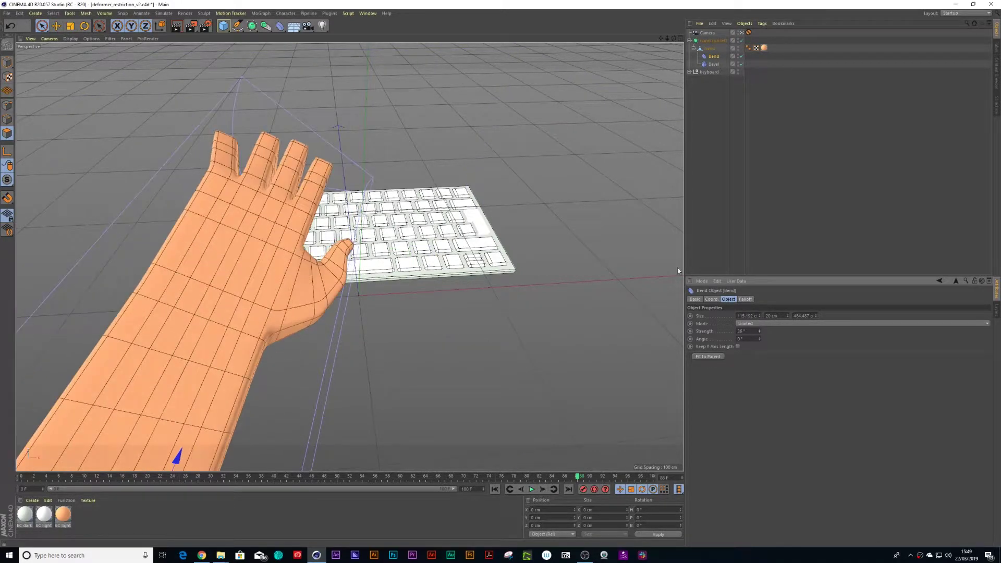
pyautogui.click(711, 299)
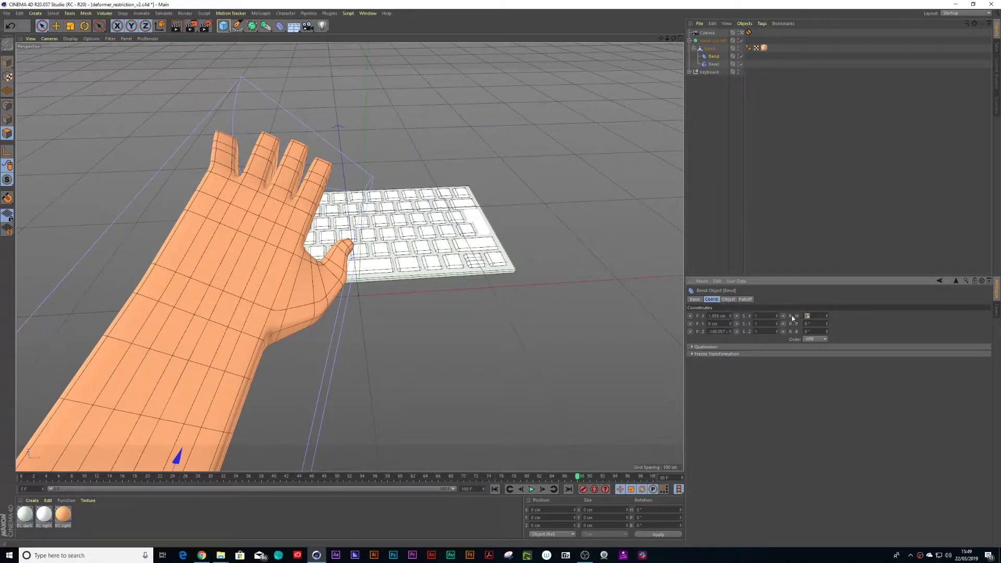
pyautogui.press('Return')
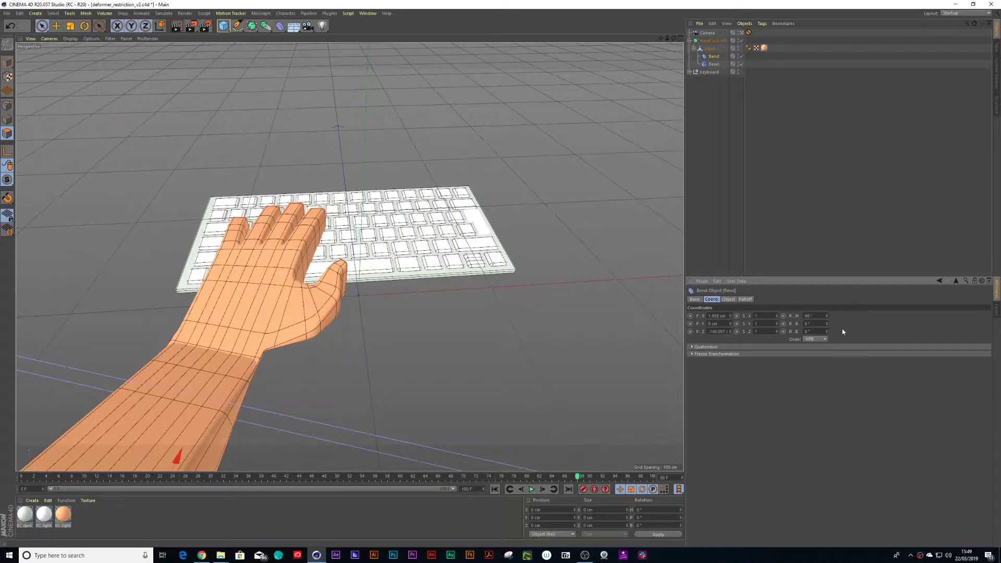
pyautogui.doubleClick(808, 332)
pyautogui.write('90')
pyautogui.press('Return')
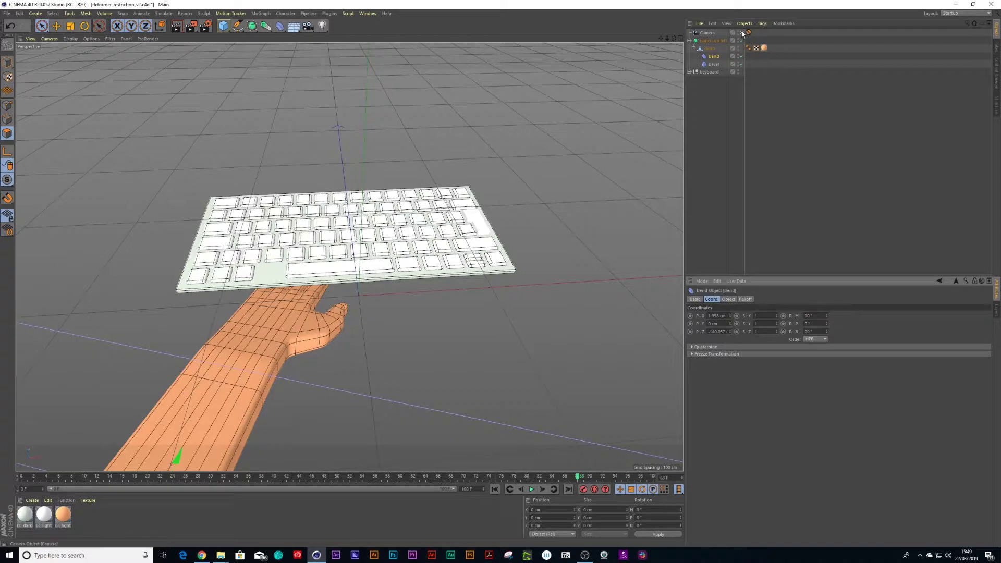
pyautogui.keyDown('alt'); pyautogui.moveTo(365, 260); pyautogui.dragTo(411, 247); pyautogui.keyUp('alt')
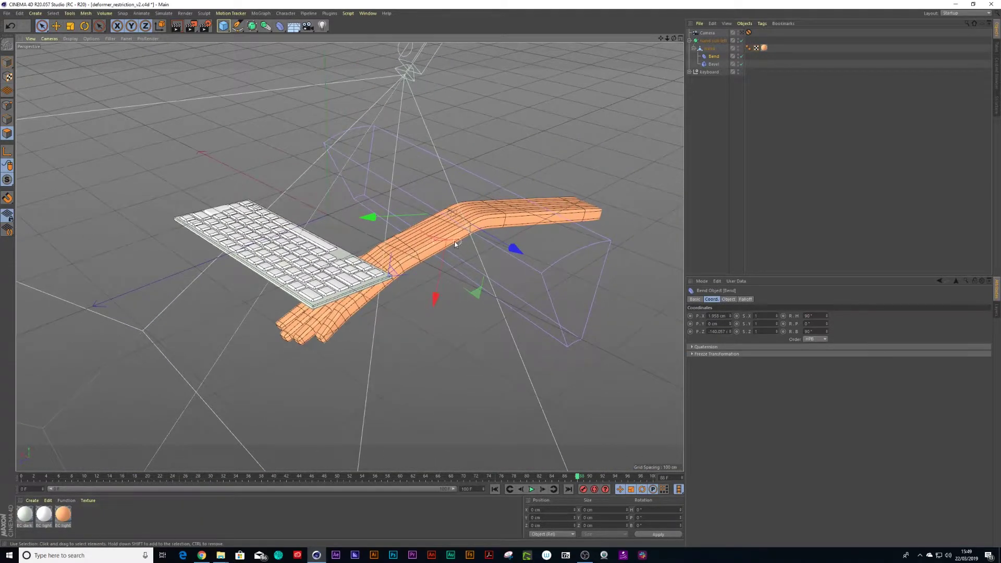
# - Refit the bend and shrink its size to Y 127.487 cm and Z 28.192 cm
pyautogui.click(728, 299)
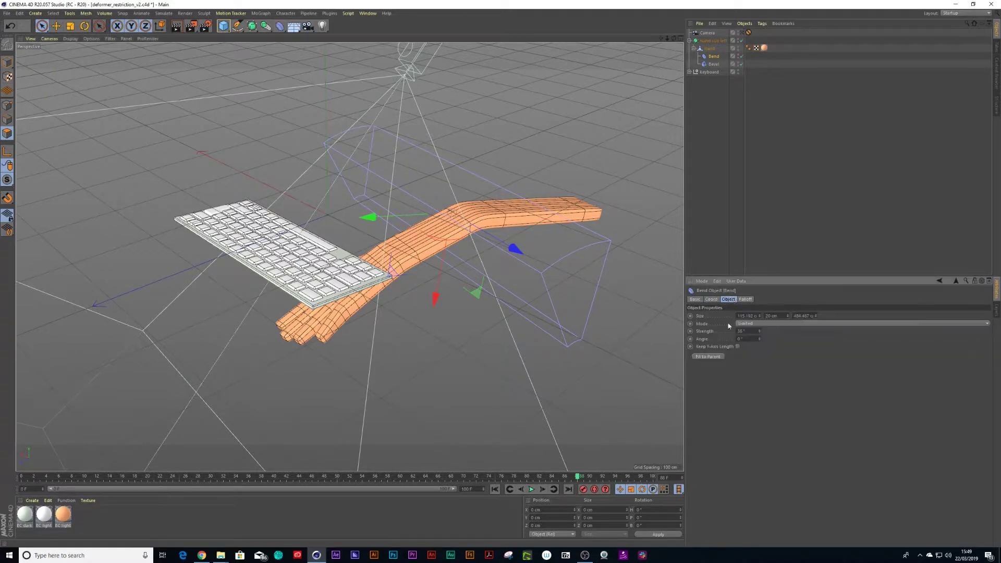
pyautogui.click(709, 357)
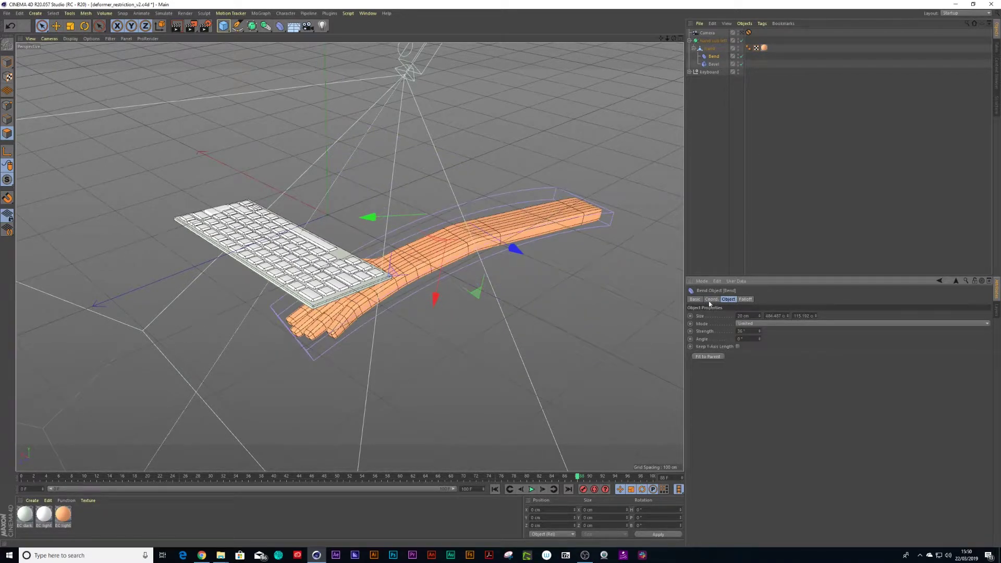
pyautogui.click(710, 301)
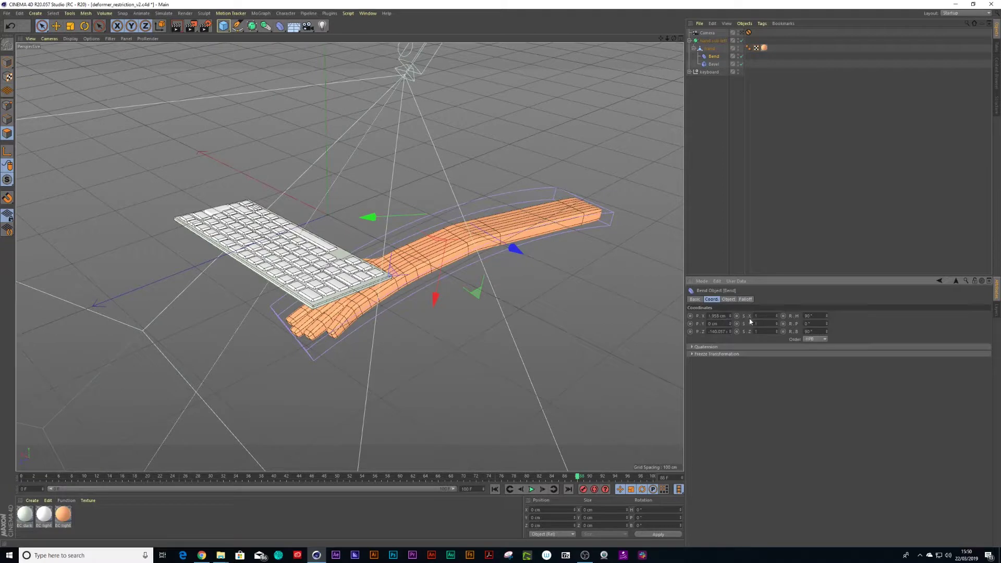
pyautogui.click(728, 300)
pyautogui.moveTo(788, 318); pyautogui.dragTo(764, 416)
pyautogui.moveTo(816, 319); pyautogui.dragTo(816, 336)
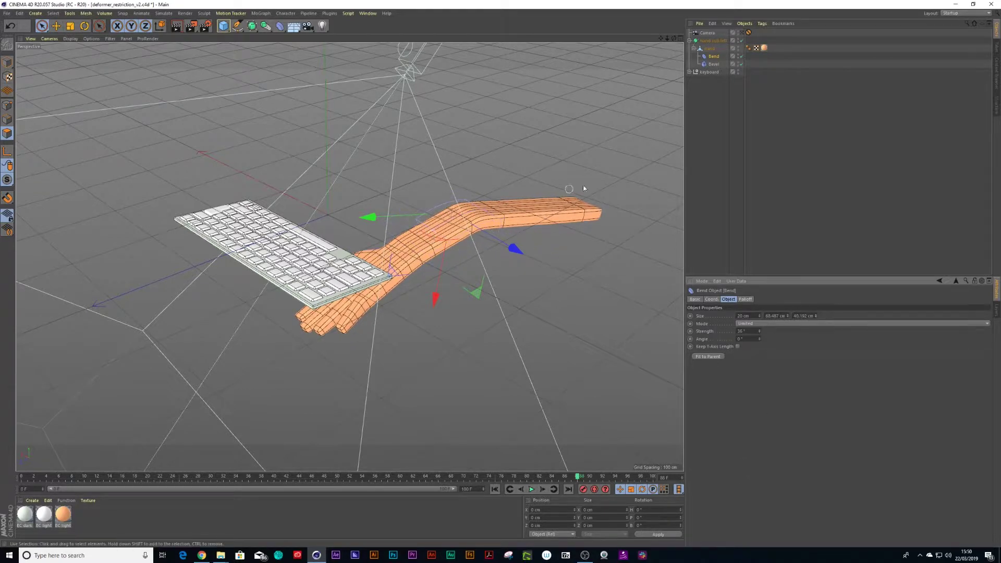
# - Move the bend so the hand lies over the keyboard, then reduce Size Y to 58.487 cm
pyautogui.click(716, 97)
pyautogui.click(424, 226)
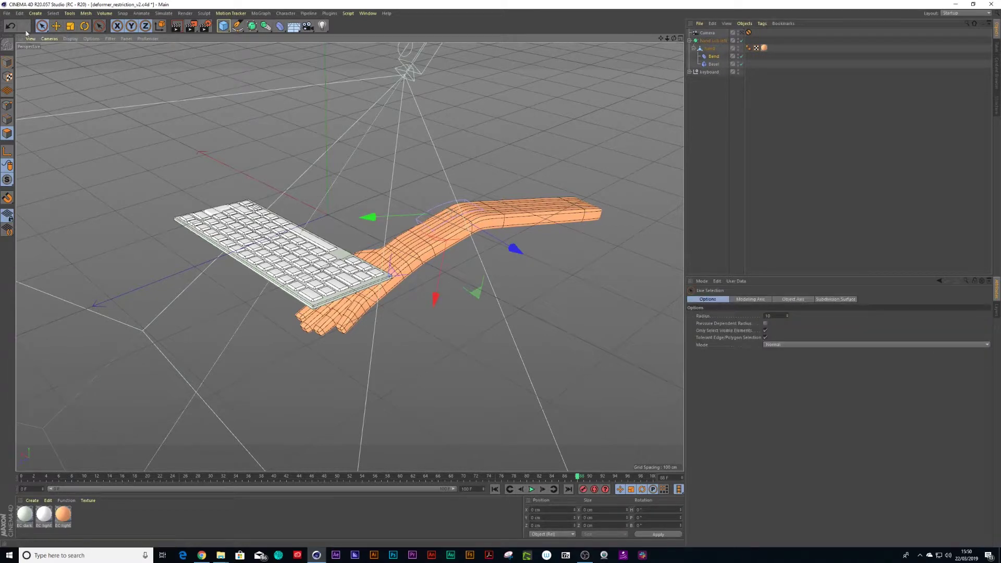
pyautogui.moveTo(358, 217); pyautogui.dragTo(225, 249)
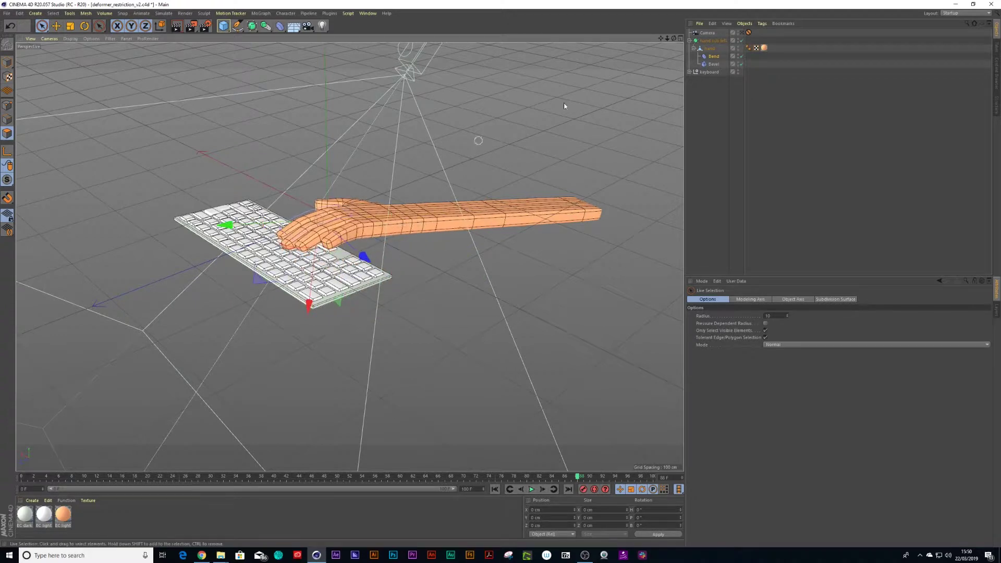
pyautogui.click(741, 34)
pyautogui.click(741, 33)
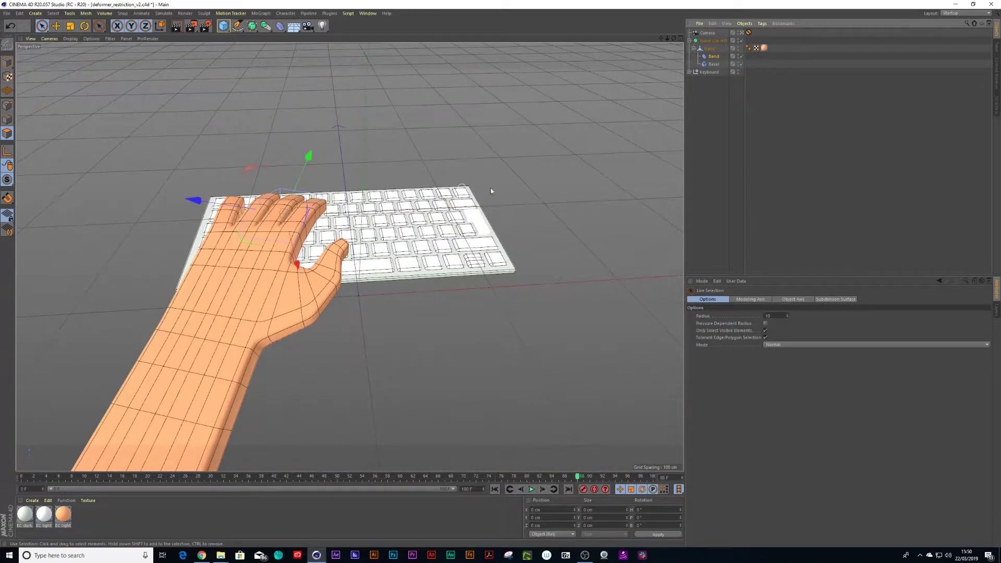
pyautogui.click(713, 56)
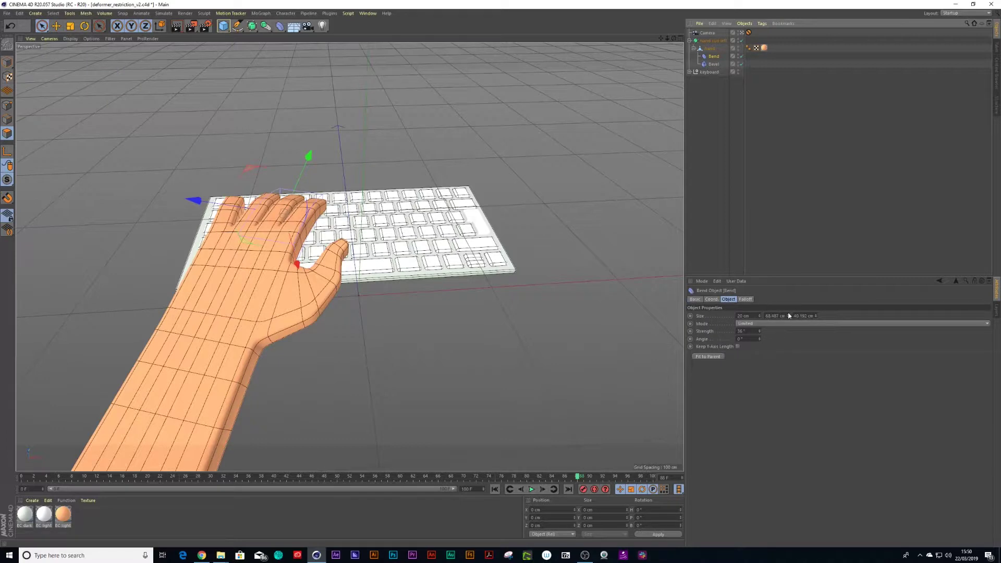
pyautogui.moveTo(789, 317); pyautogui.dragTo(789, 323)
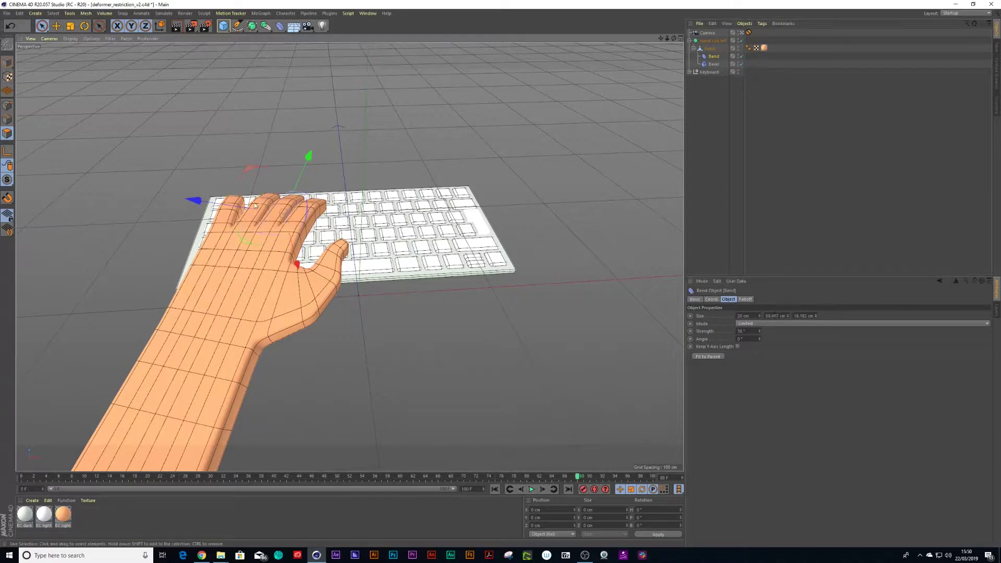
pyautogui.click(741, 32)
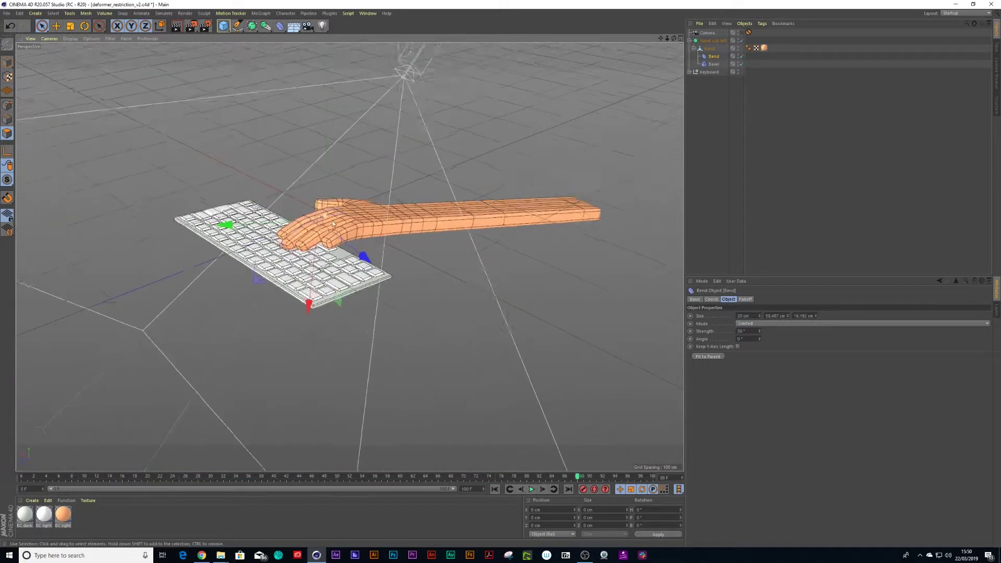
# - Curl the fingers by setting the bend strength to about -41°
pyautogui.keyDown('alt'); pyautogui.moveTo(397, 191); pyautogui.dragTo(455, 227); pyautogui.keyUp('alt')
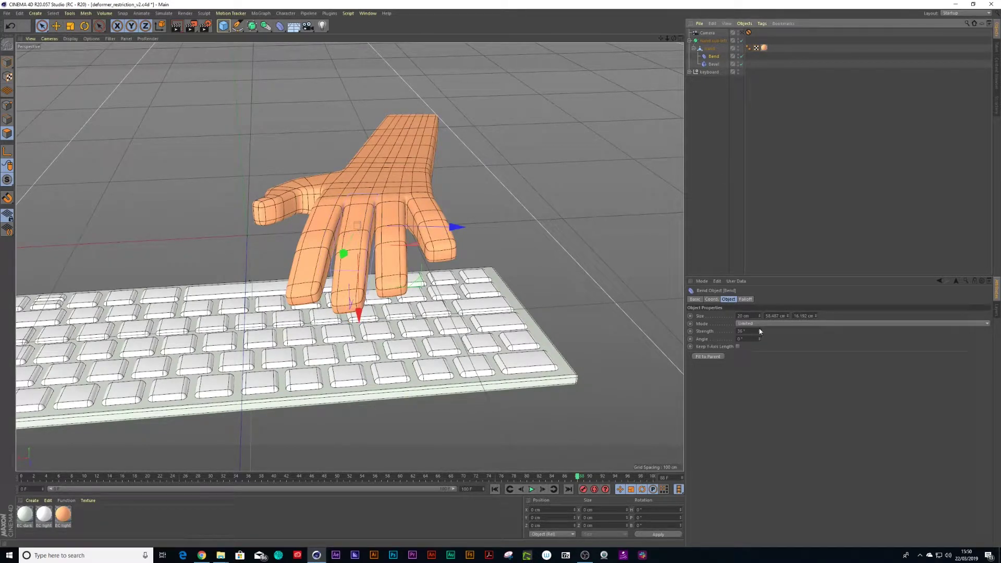
pyautogui.moveTo(760, 331); pyautogui.dragTo(713, 355)
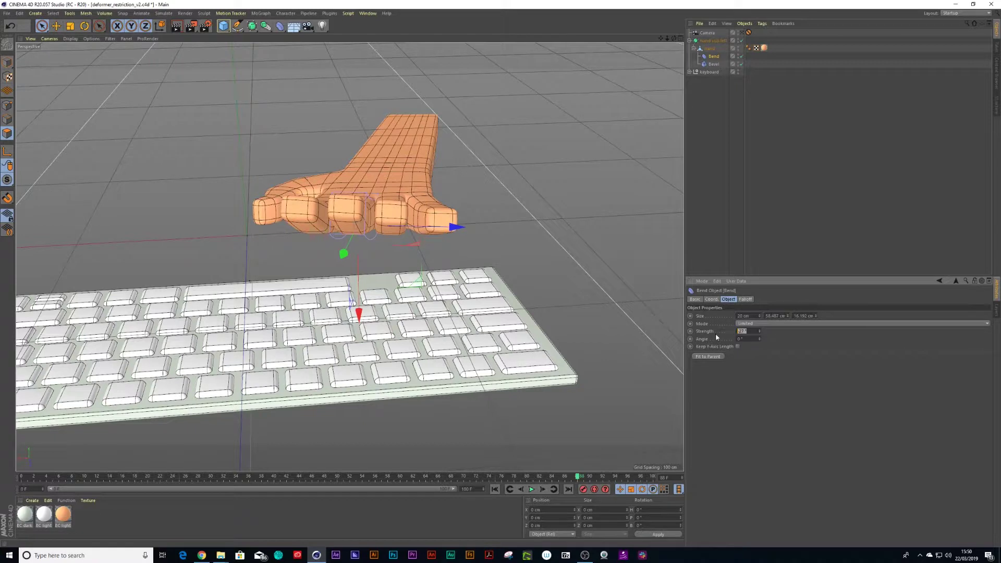
pyautogui.moveTo(759, 331)
pyautogui.mouseDown()
pyautogui.moveTo(760, 323)
pyautogui.moveTo(760, 338)
pyautogui.mouseUp()
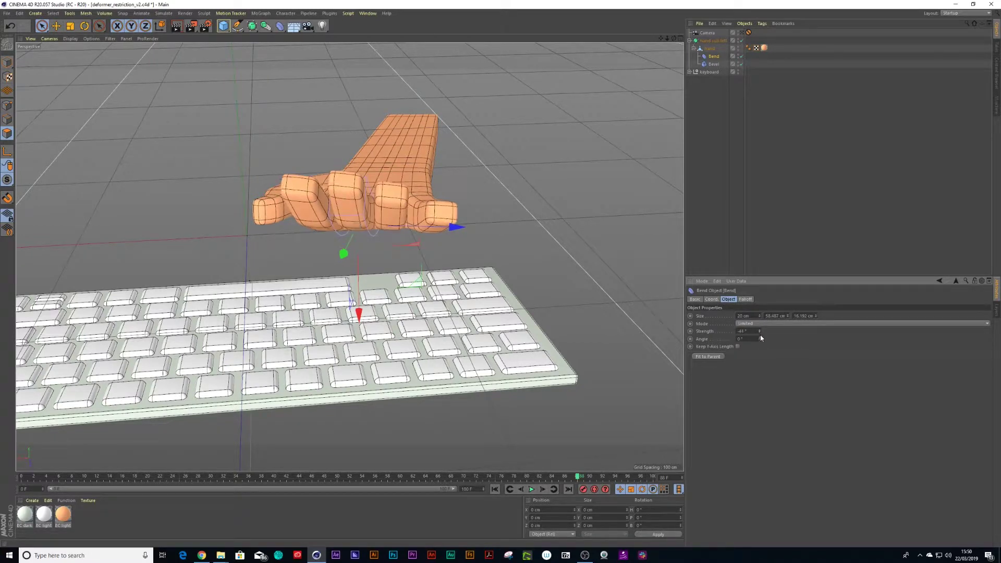
# - Toggle the bend and the hand's subdivision smoothing to compare, leaving the bend off
pyautogui.click(741, 56)
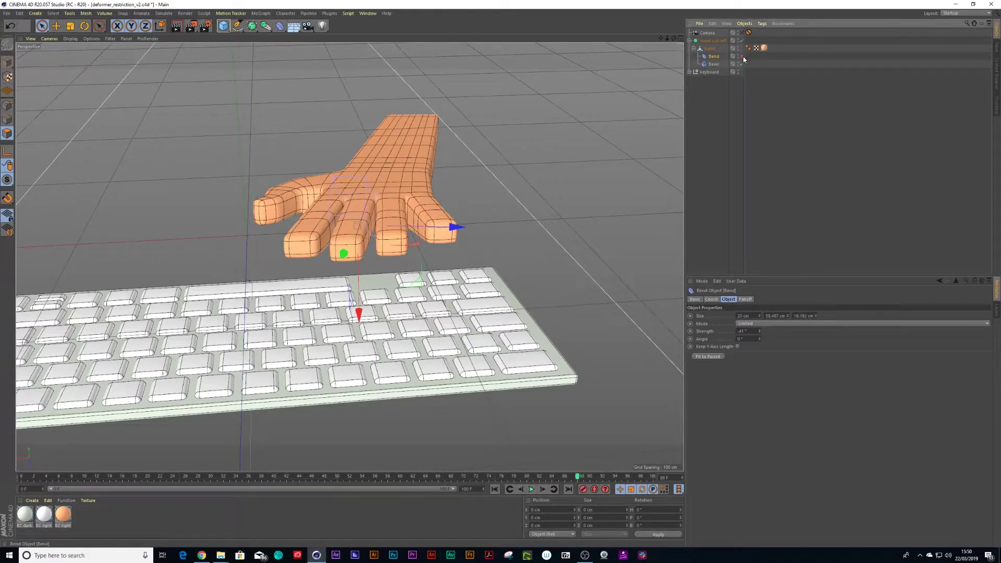
pyautogui.click(741, 57)
pyautogui.click(741, 40)
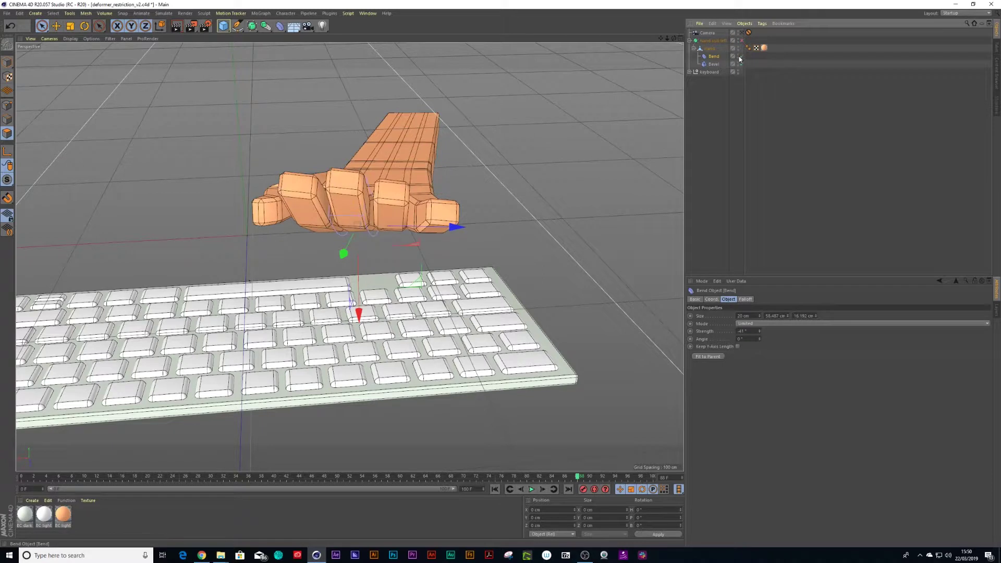
pyautogui.click(741, 56)
pyautogui.click(741, 41)
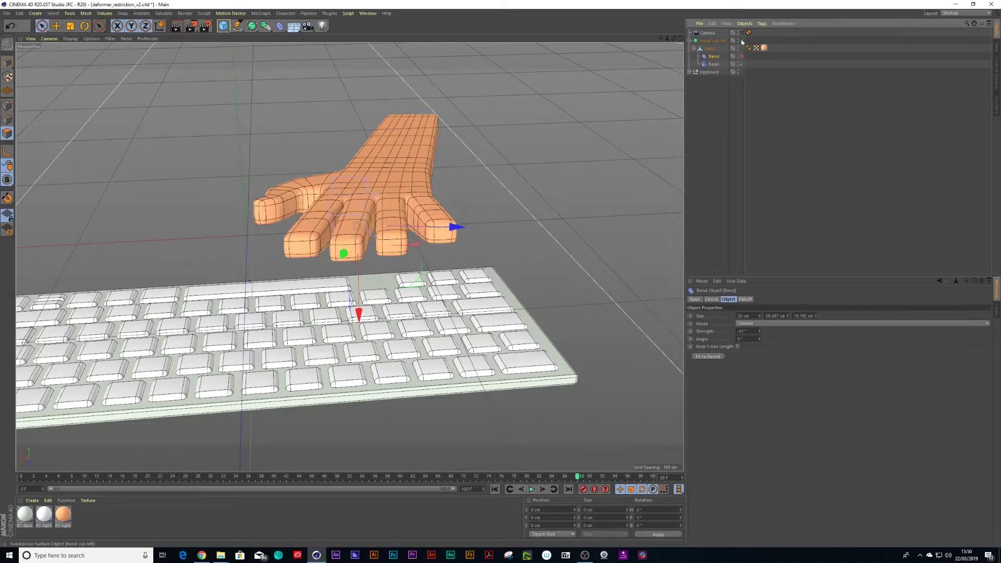
# - Show the low-poly hand in polygon mode and grow a fingertip selection along the finger
pyautogui.click(711, 49)
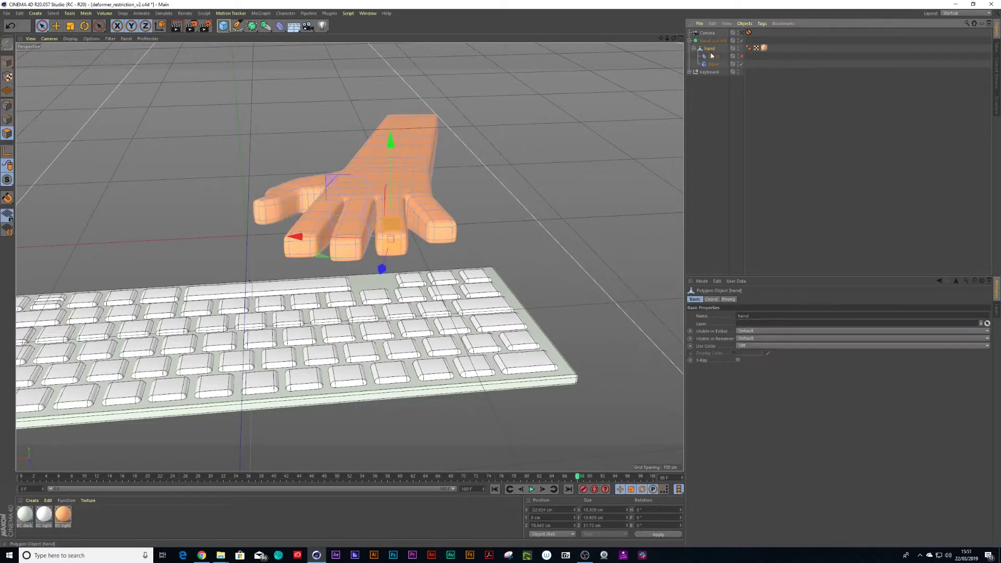
pyautogui.press('q')
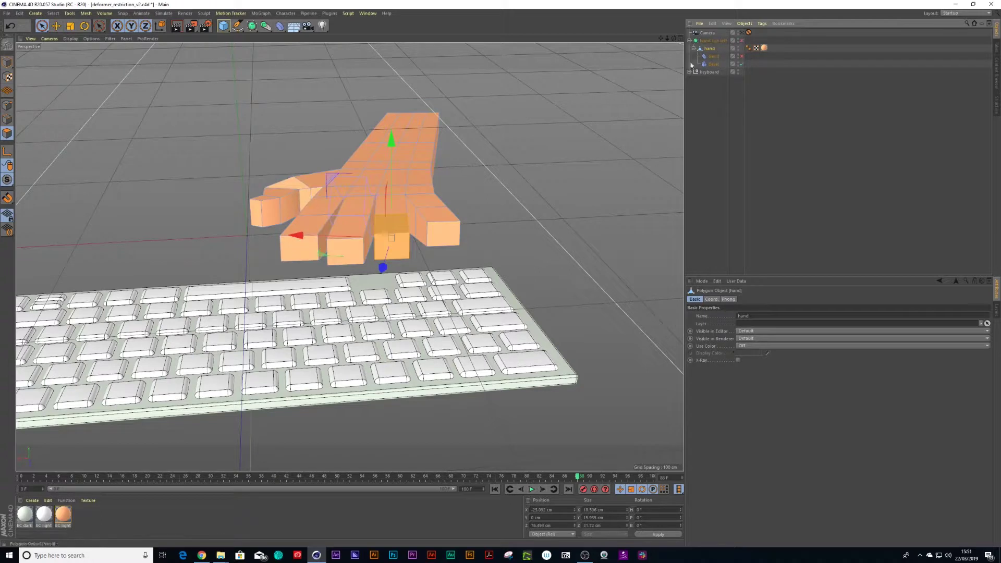
pyautogui.press('Return')
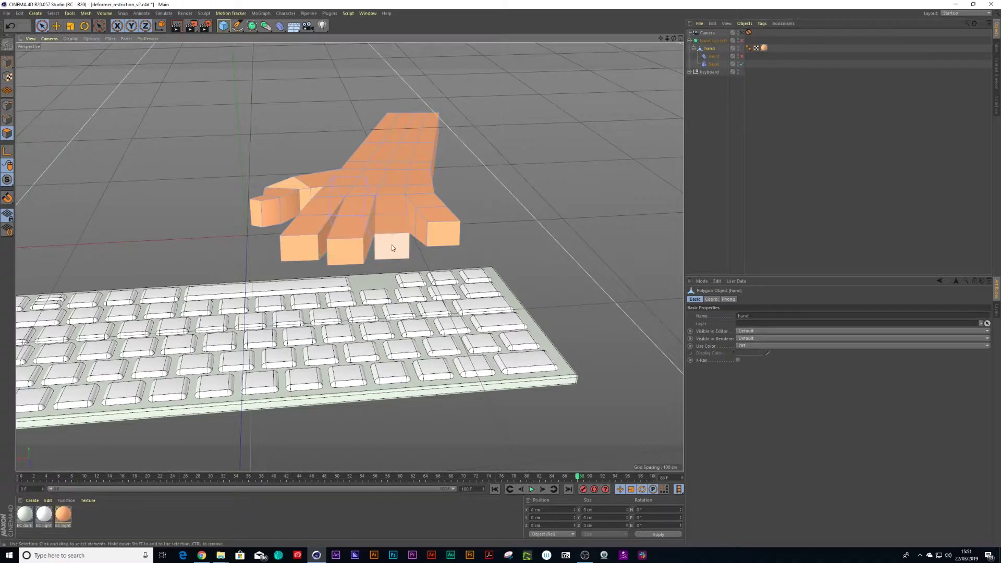
pyautogui.click(346, 255)
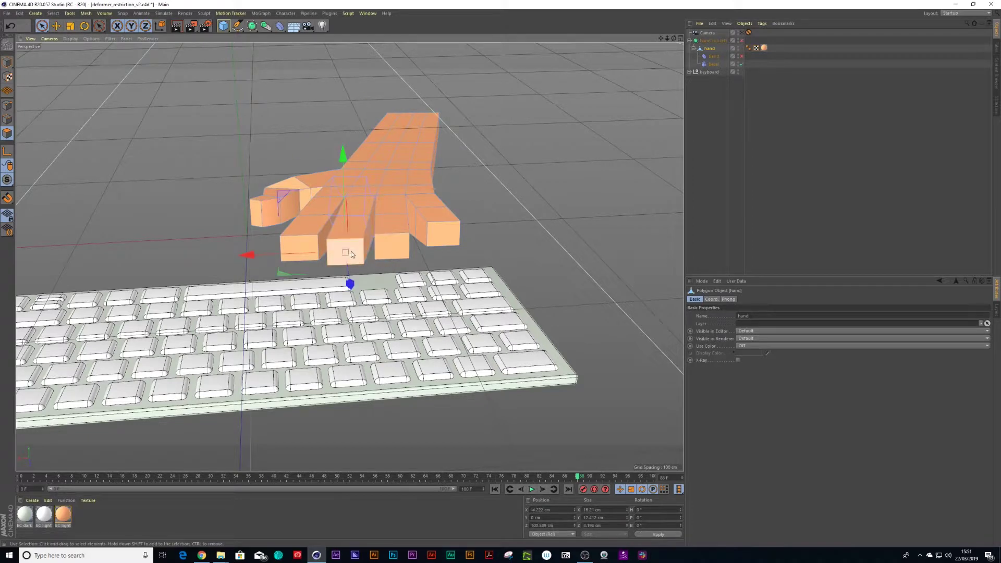
pyautogui.press('u')
pyautogui.press('g')
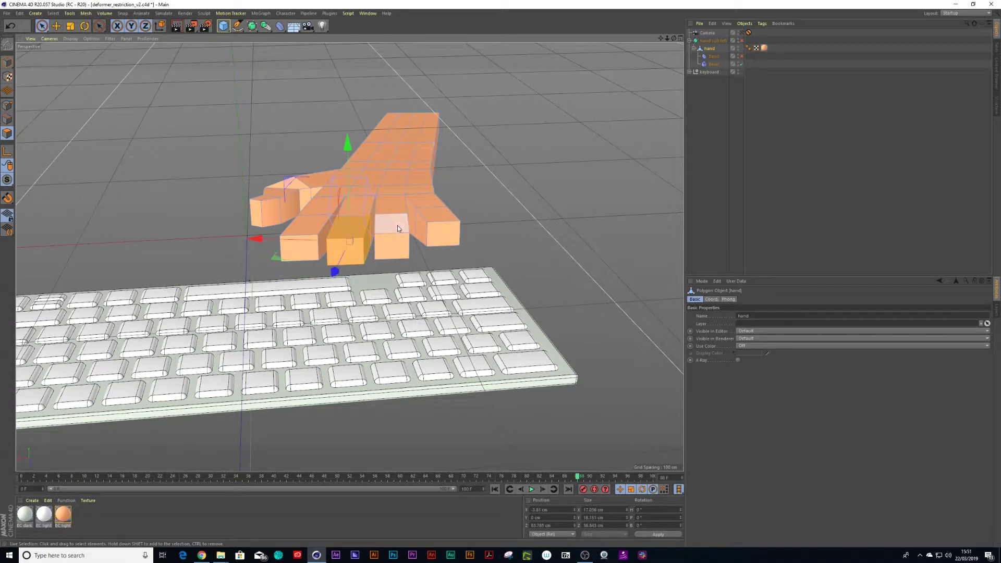
pyautogui.press('u')
pyautogui.press('g')
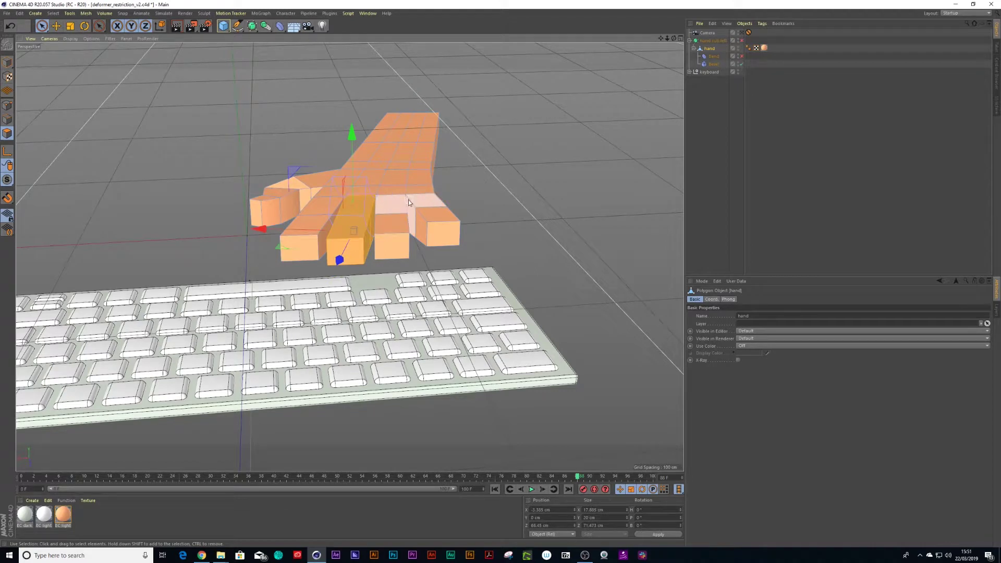
# - Reselect the middle fingertip, grow it along the finger, and store it as a selection tag
pyautogui.hotkey('ctrl', 'shift', 'a')
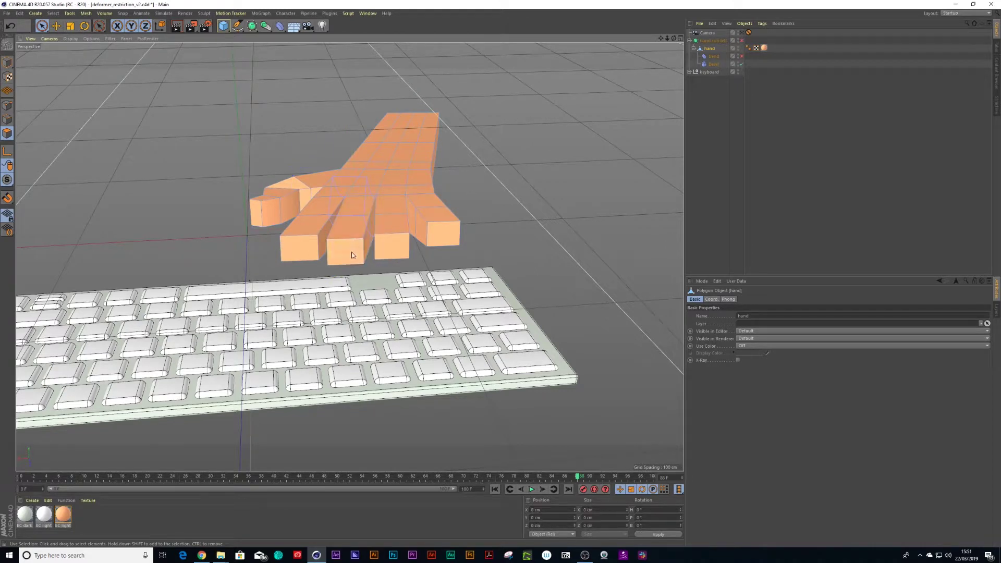
pyautogui.click(351, 255)
pyautogui.press('u')
pyautogui.press('g')
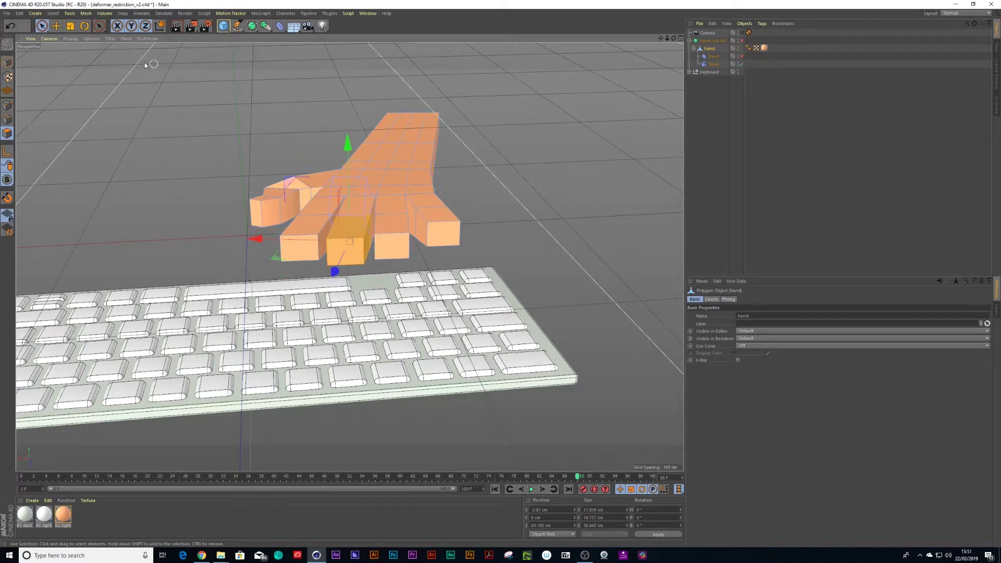
pyautogui.click(53, 13)
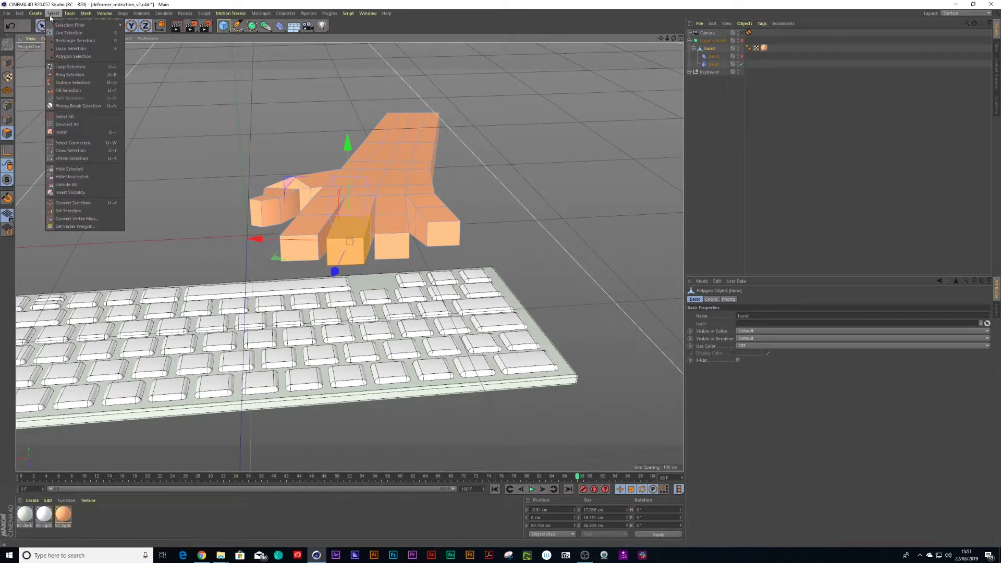
pyautogui.click(78, 211)
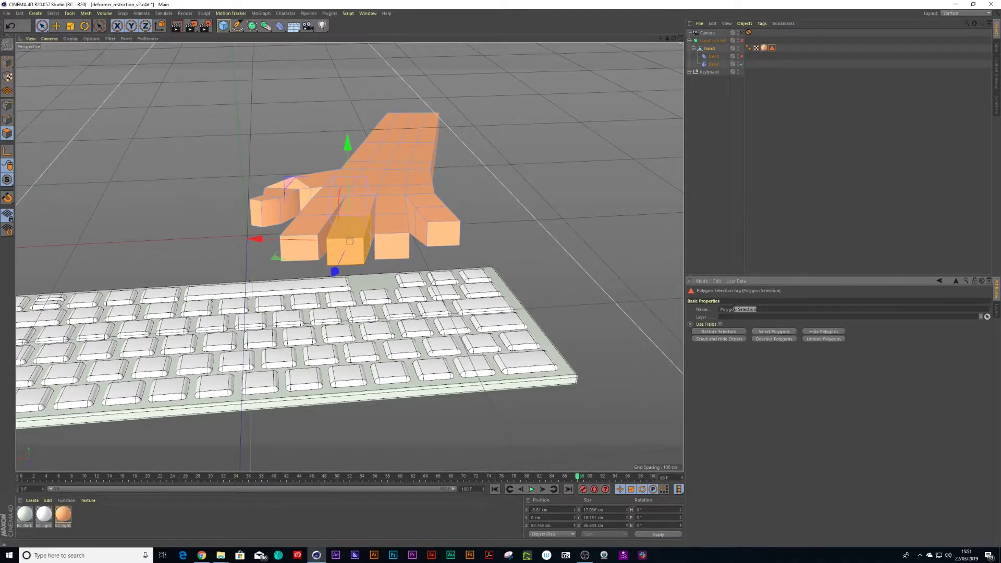
# - Rename the Polygon Selection tag to 'middle finger' and re-enable the Bend deformer
pyautogui.doubleClick(737, 309)
pyautogui.write('middle finger')
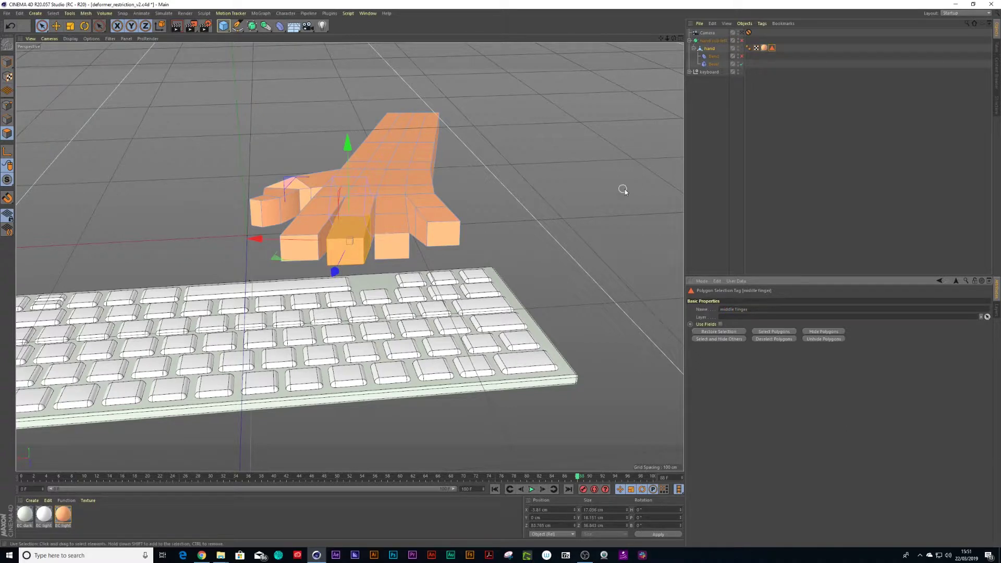
pyautogui.click(724, 120)
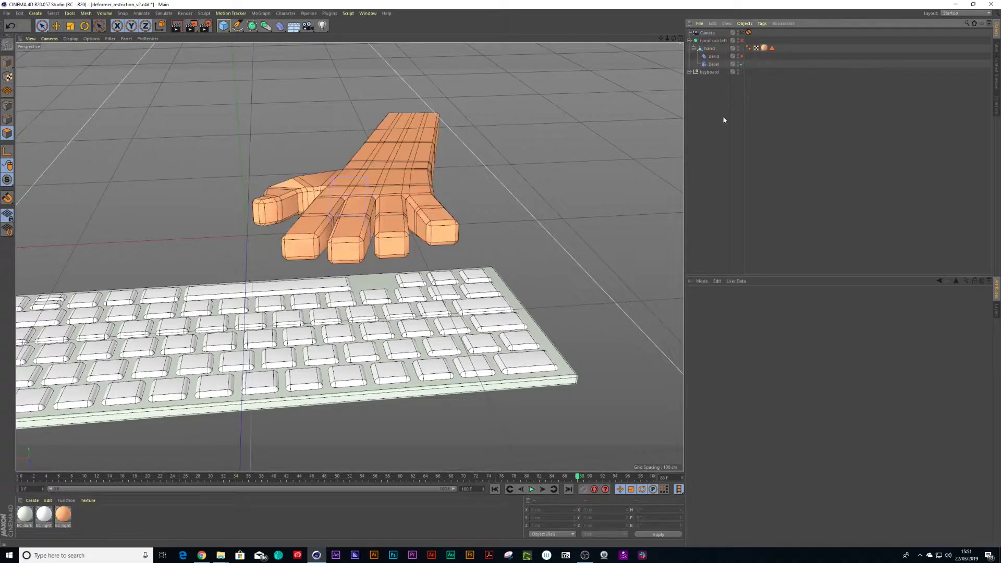
pyautogui.click(771, 48)
pyautogui.click(716, 57)
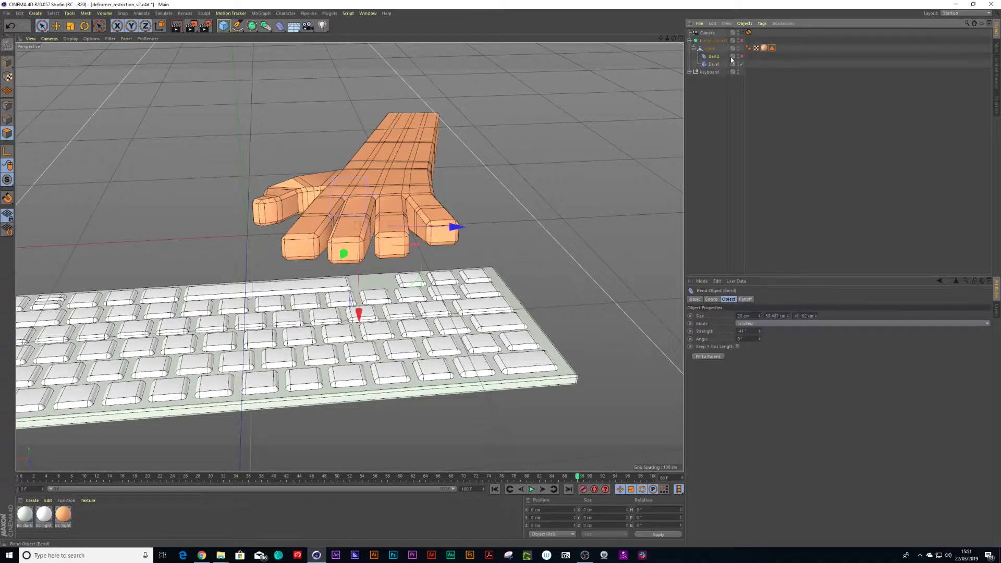
pyautogui.click(741, 56)
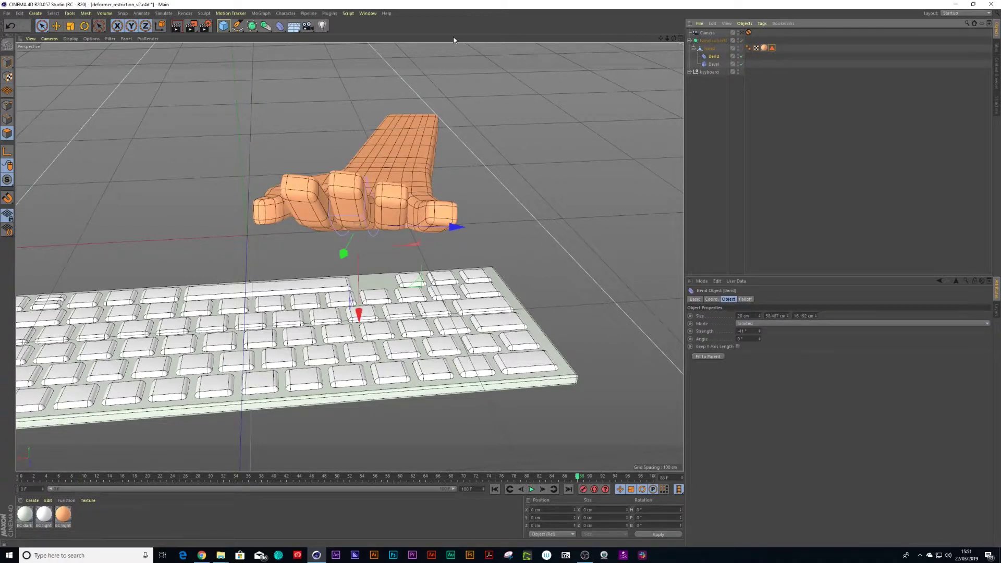
# - Add a Restriction tag to the Bend and assign the 'middle finger' selection to it
pyautogui.click(761, 24)
pyautogui.moveTo(788, 36)
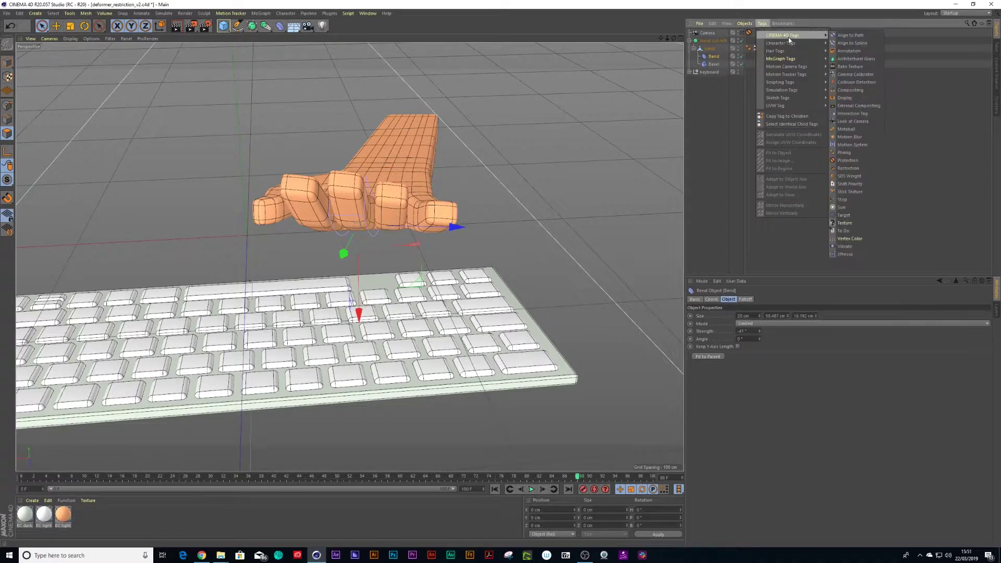
pyautogui.click(847, 168)
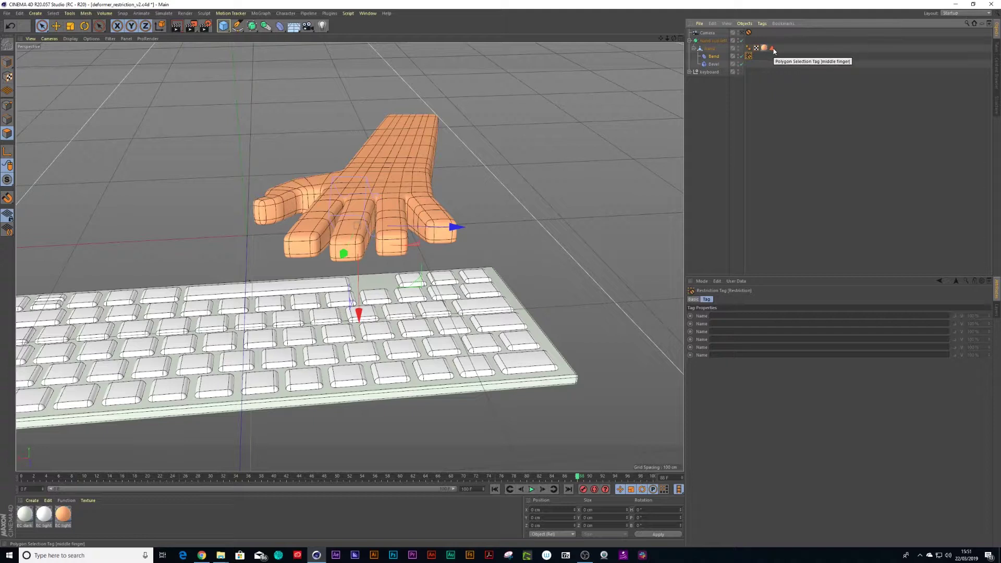
pyautogui.moveTo(773, 50); pyautogui.dragTo(718, 320)
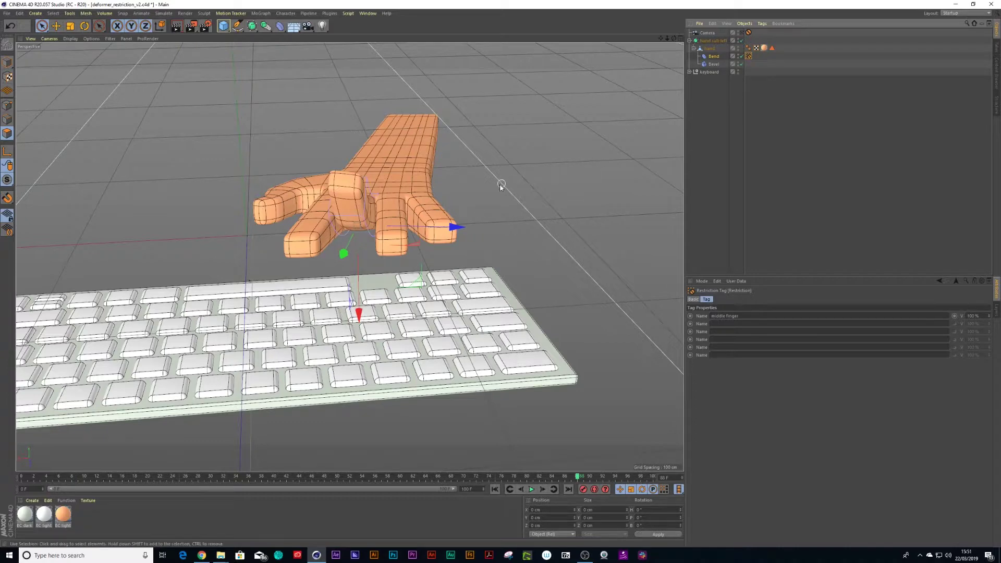
pyautogui.keyDown('alt'); pyautogui.moveTo(444, 187); pyautogui.dragTo(385, 190); pyautogui.keyUp('alt')
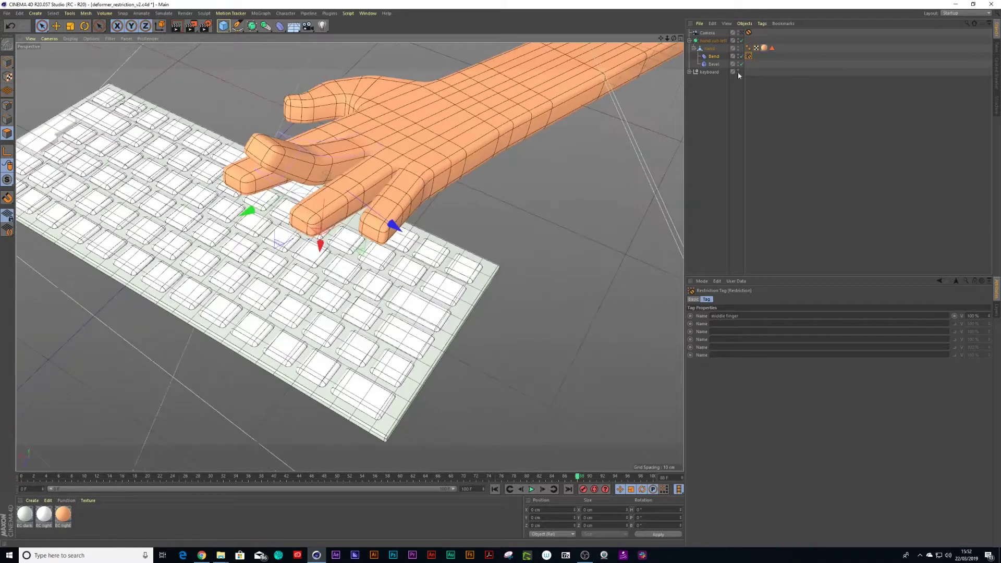
# - Adjust bend strength and Size Y, ending near 102°, until the middle finger presses a key
pyautogui.click(713, 55)
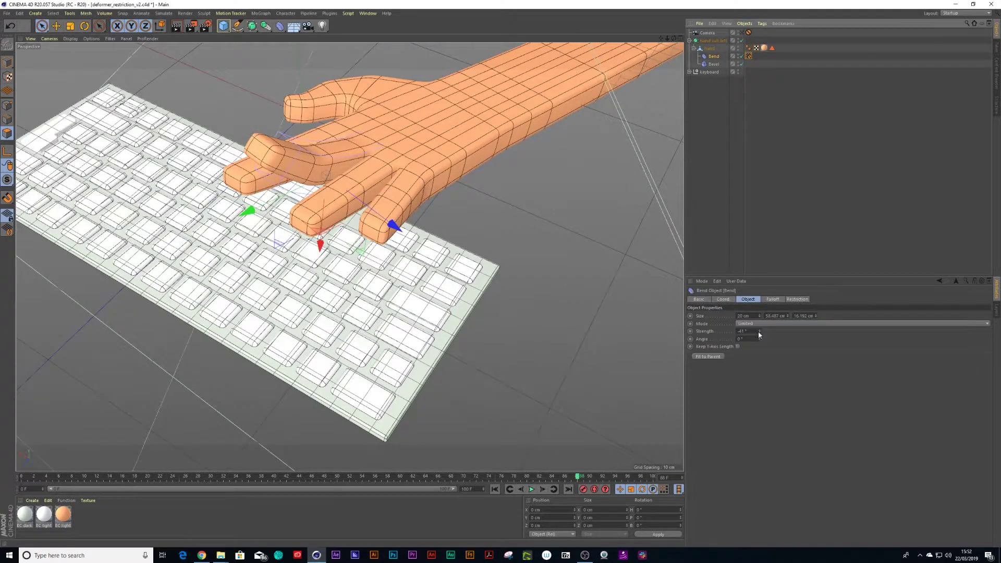
pyautogui.moveTo(758, 330)
pyautogui.mouseDown()
pyautogui.moveTo(755, 344)
pyautogui.moveTo(751, 320)
pyautogui.mouseUp()
pyautogui.keyDown('alt'); pyautogui.moveTo(313, 249); pyautogui.dragTo(292, 255); pyautogui.keyUp('alt')
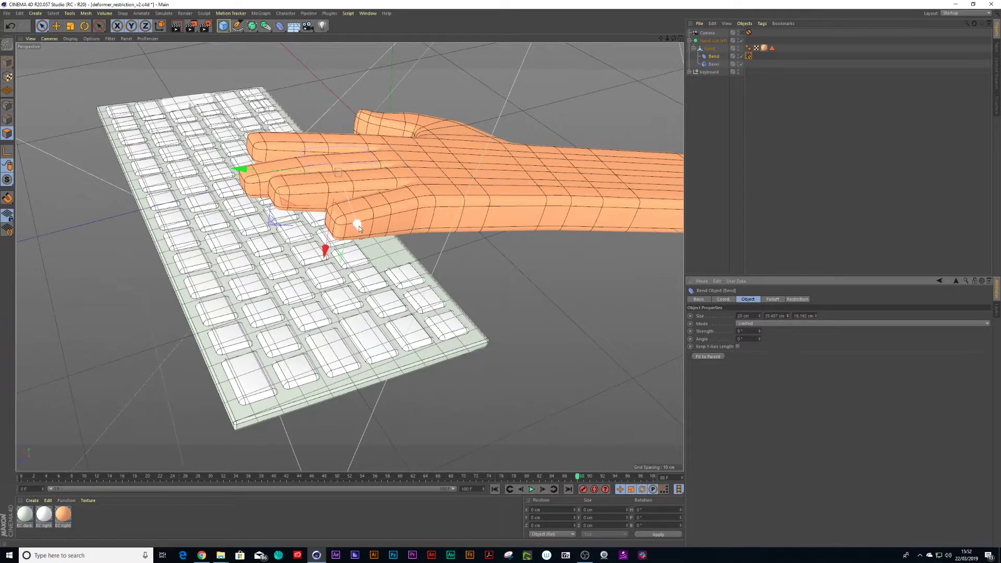
pyautogui.moveTo(241, 172); pyautogui.dragTo(198, 180)
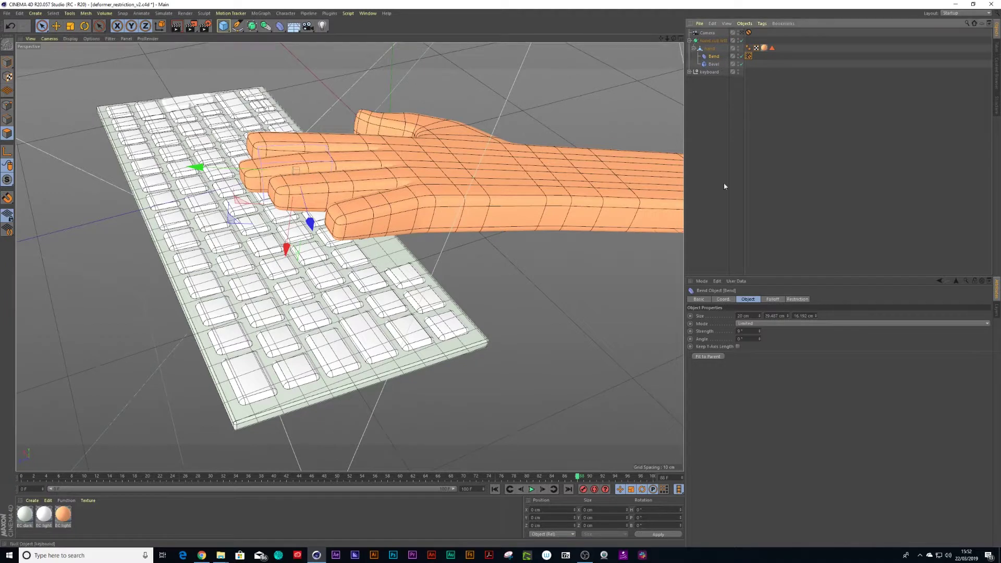
pyautogui.moveTo(759, 332); pyautogui.dragTo(760, 323)
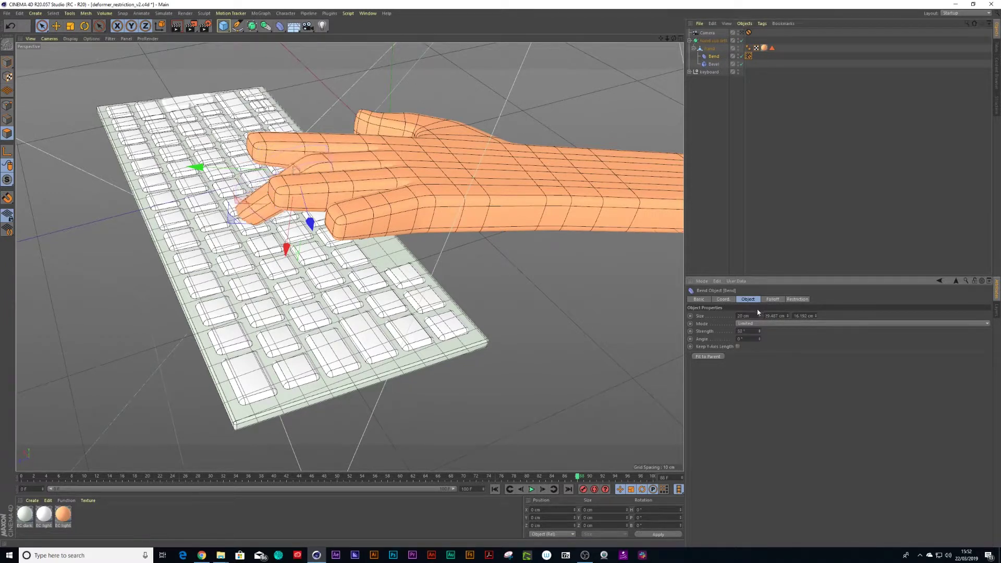
pyautogui.moveTo(759, 331); pyautogui.dragTo(749, 310)
pyautogui.keyDown('alt'); pyautogui.moveTo(365, 218); pyautogui.dragTo(277, 217); pyautogui.keyUp('alt')
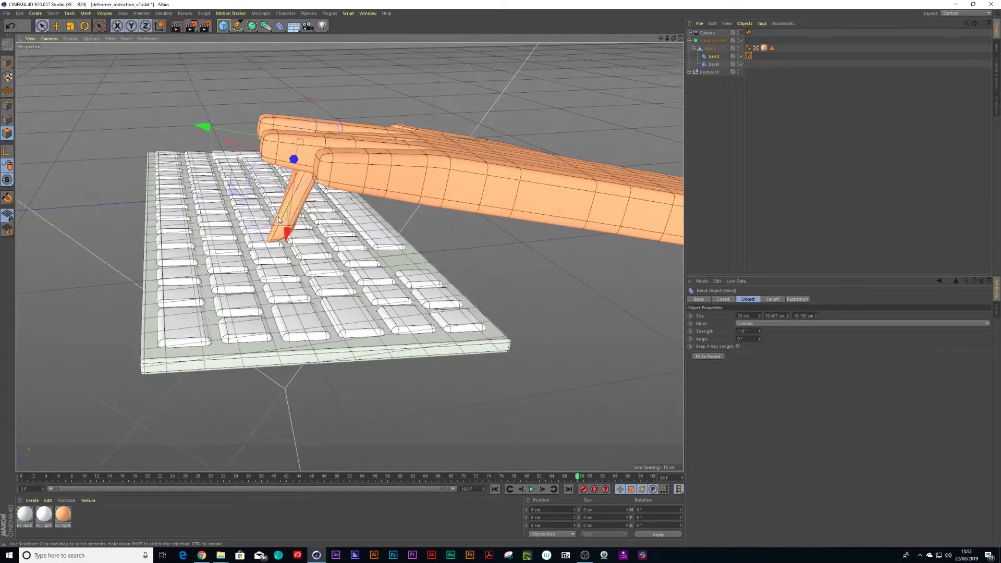
pyautogui.keyDown('alt'); pyautogui.moveTo(349, 189); pyautogui.dragTo(353, 223); pyautogui.keyUp('alt')
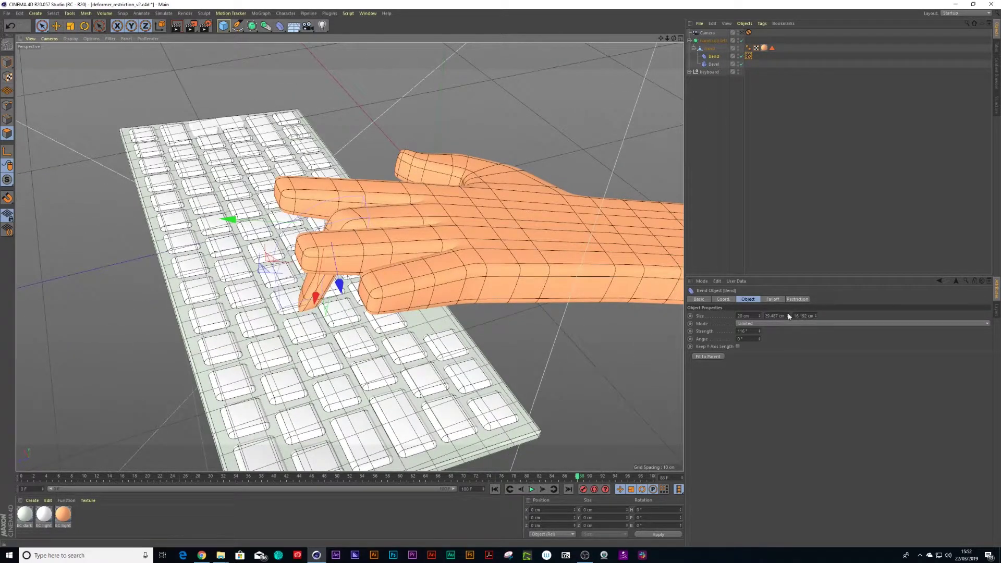
pyautogui.moveTo(788, 316); pyautogui.dragTo(787, 303)
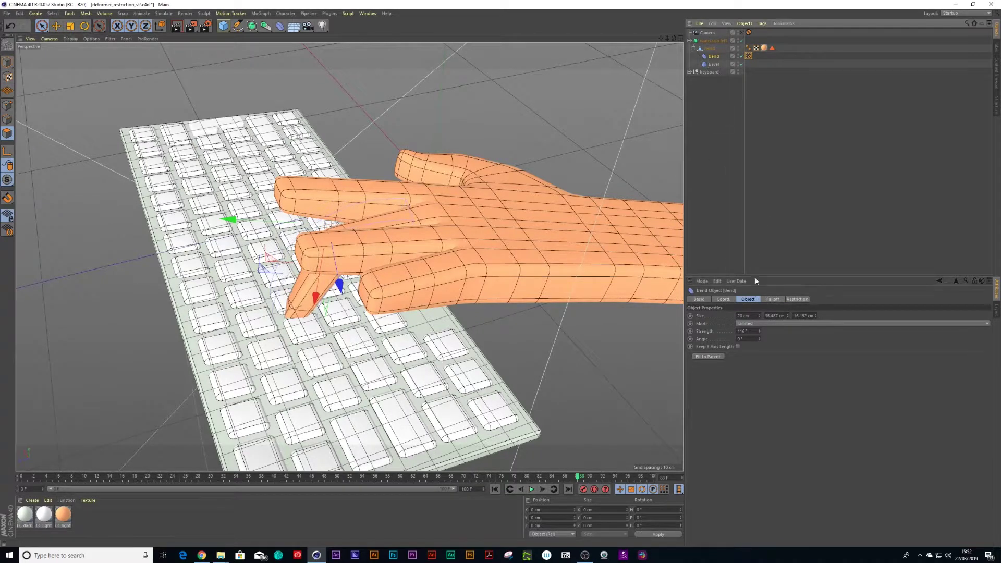
pyautogui.moveTo(759, 331); pyautogui.dragTo(759, 337)
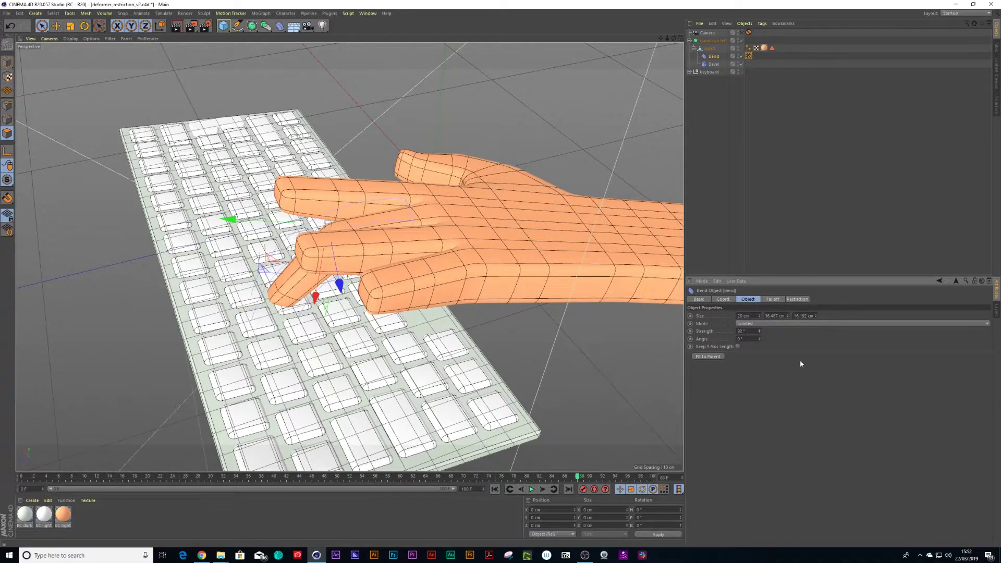
# - At frame 0, set the bend strength to 0° to straighten the finger
pyautogui.press('Return')
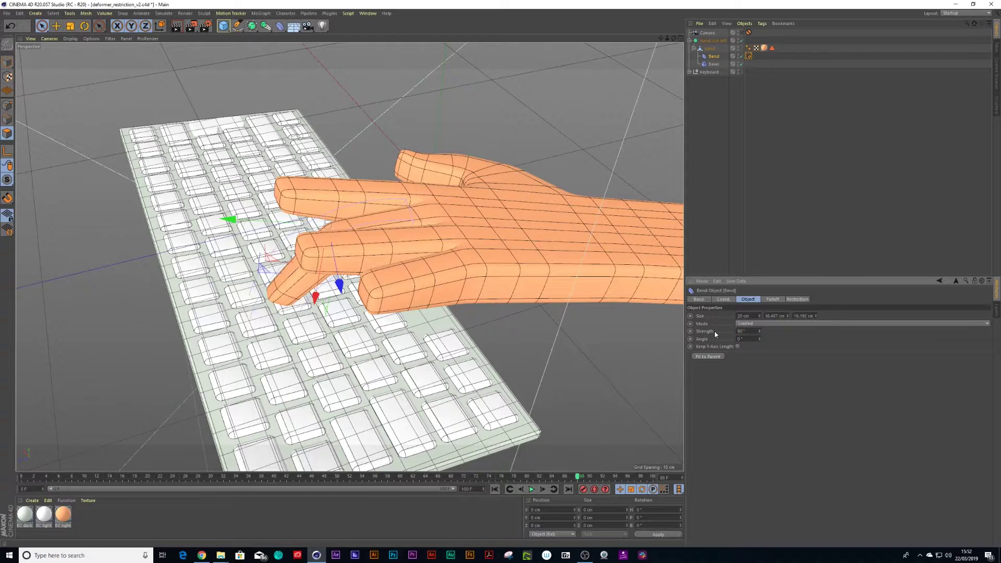
pyautogui.moveTo(37, 477); pyautogui.dragTo(21, 476)
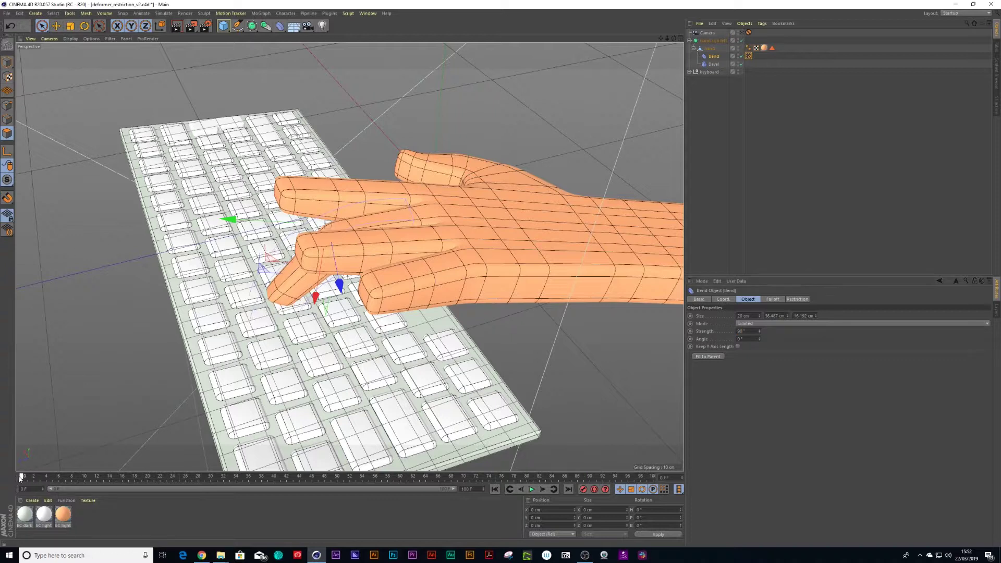
pyautogui.click(690, 331)
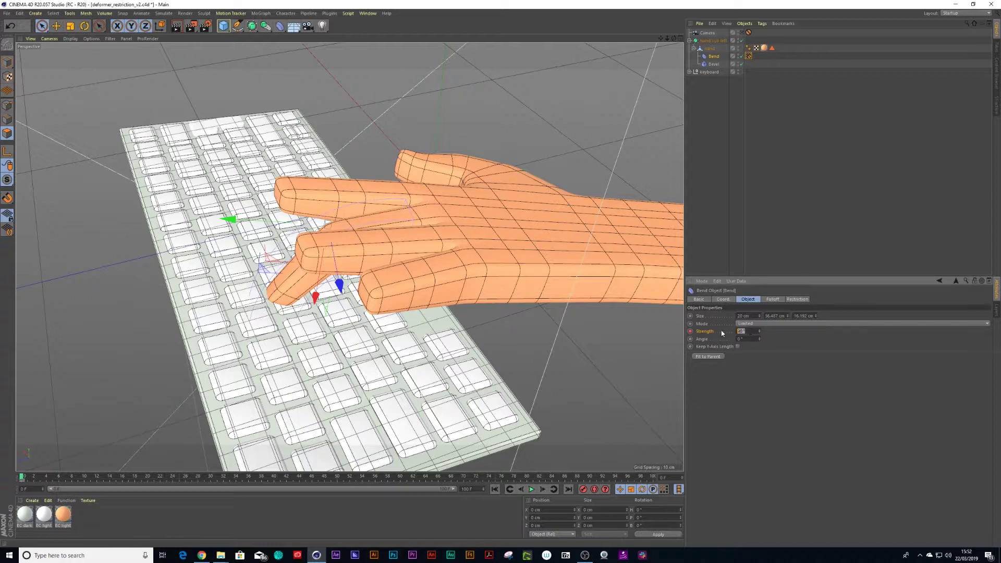
pyautogui.write('0')
pyautogui.press('Return')
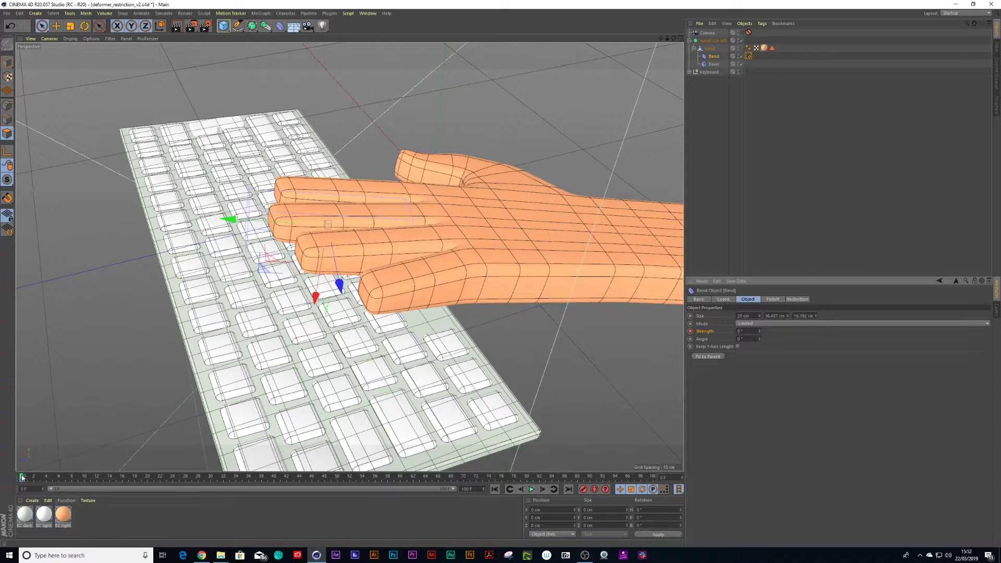
# - Keyframe the bend strength at 90° on frame 5 so the finger presses down
pyautogui.moveTo(23, 478); pyautogui.dragTo(53, 484)
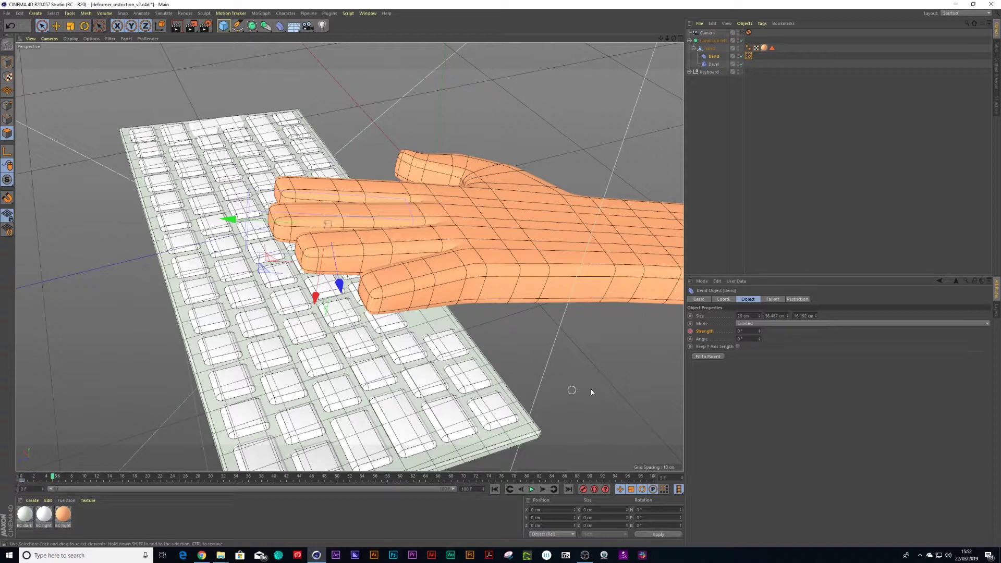
pyautogui.click(740, 331)
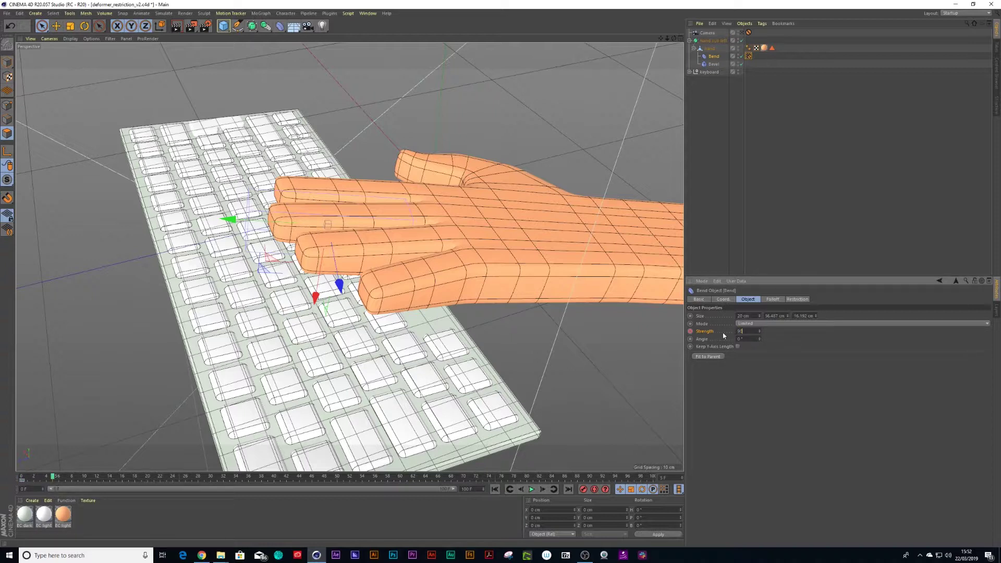
pyautogui.write('90')
pyautogui.press('Return')
pyautogui.click(690, 331)
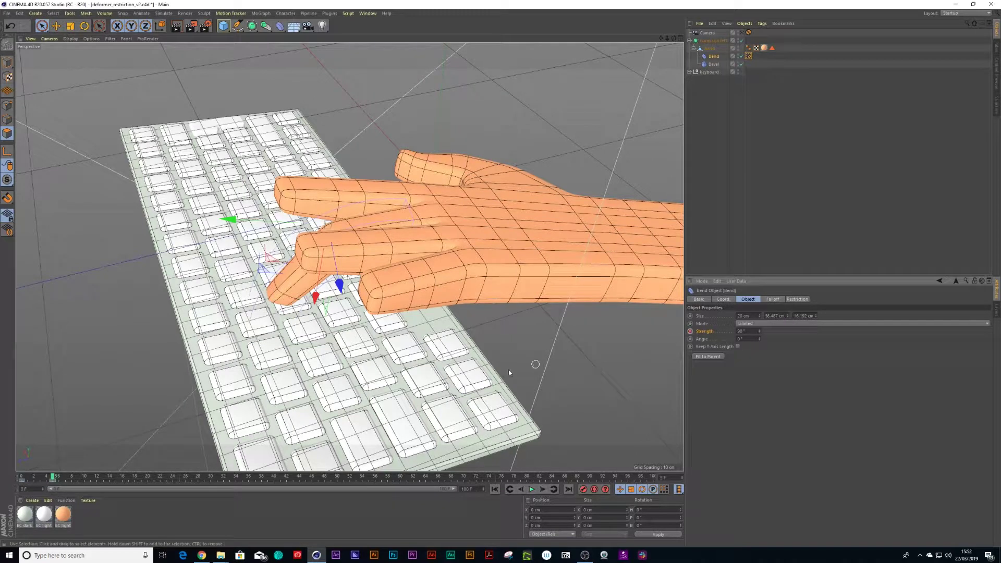
# - Keyframe the strength back to 0° at frame 10 and scrub to check the tap
pyautogui.moveTo(52, 477); pyautogui.dragTo(84, 477)
pyautogui.click(740, 330)
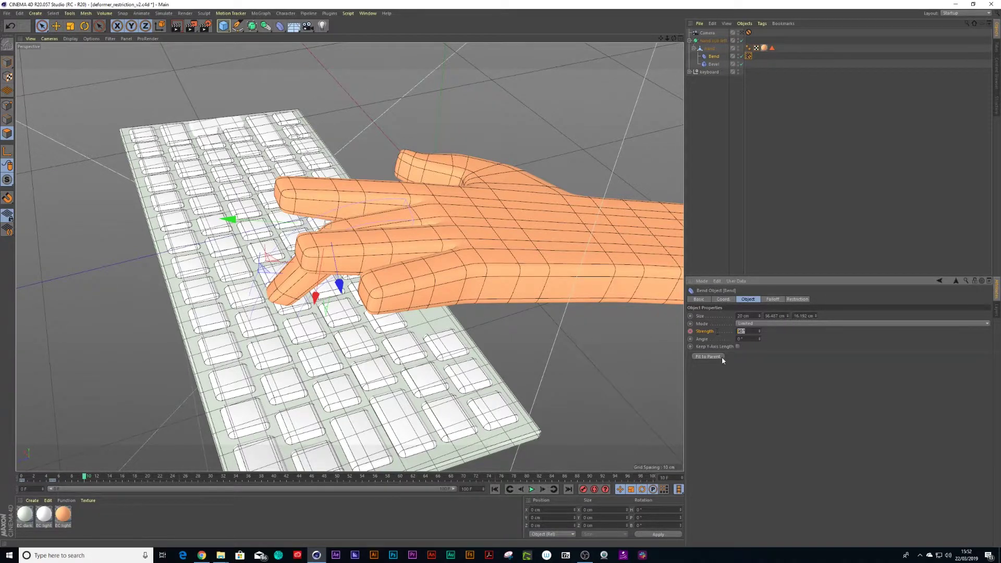
pyautogui.write('0')
pyautogui.press('Return')
pyautogui.click(690, 331)
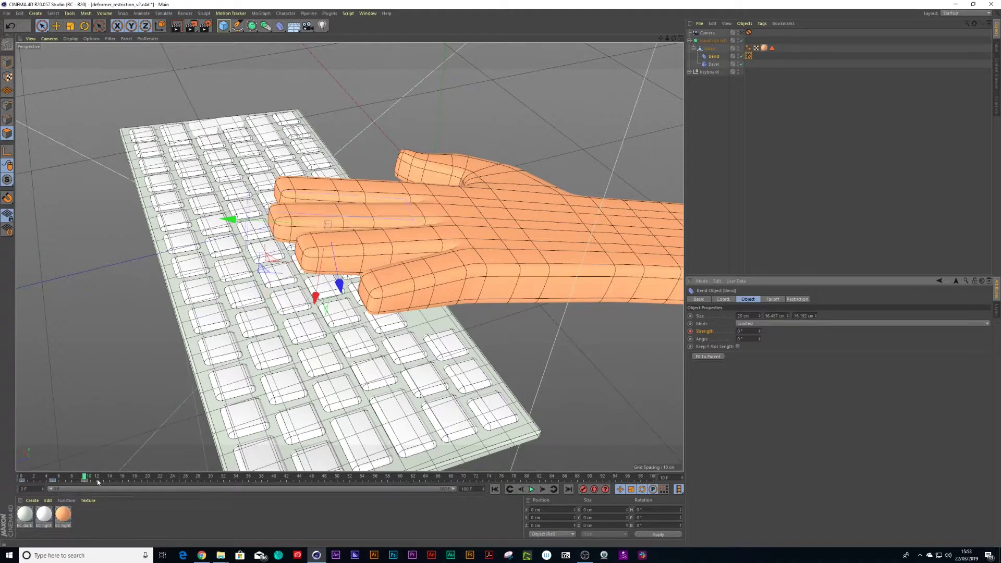
pyautogui.moveTo(98, 482); pyautogui.dragTo(73, 483)
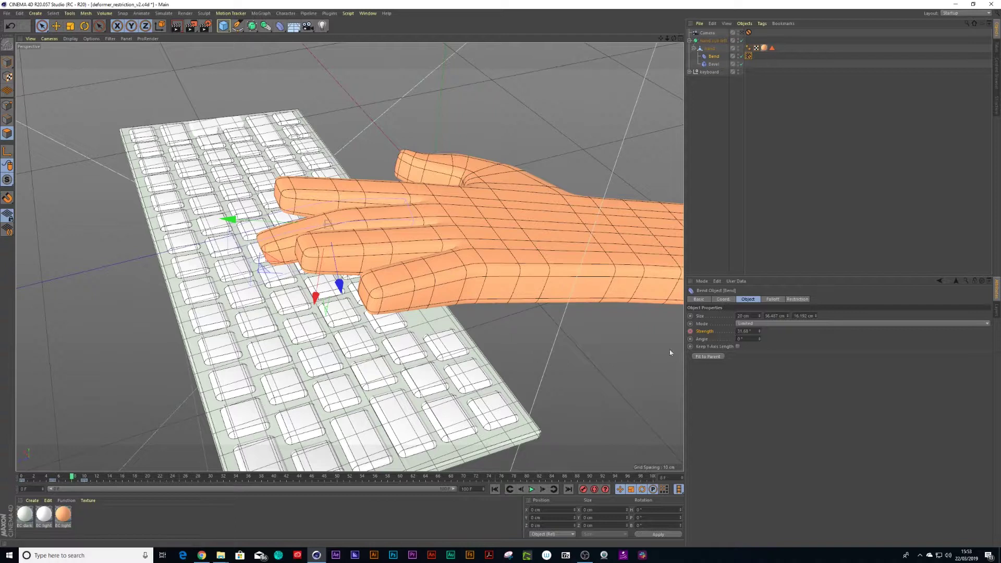
pyautogui.rightClick(690, 331)
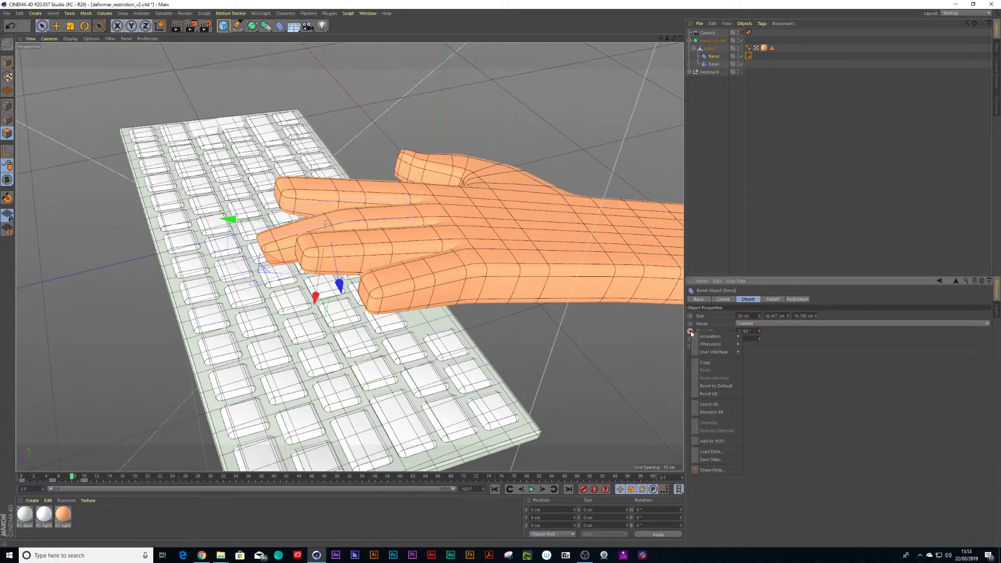
# - In the Strength F-curve, set After to Offset Repeat with 100 repetitions
pyautogui.moveTo(701, 338)
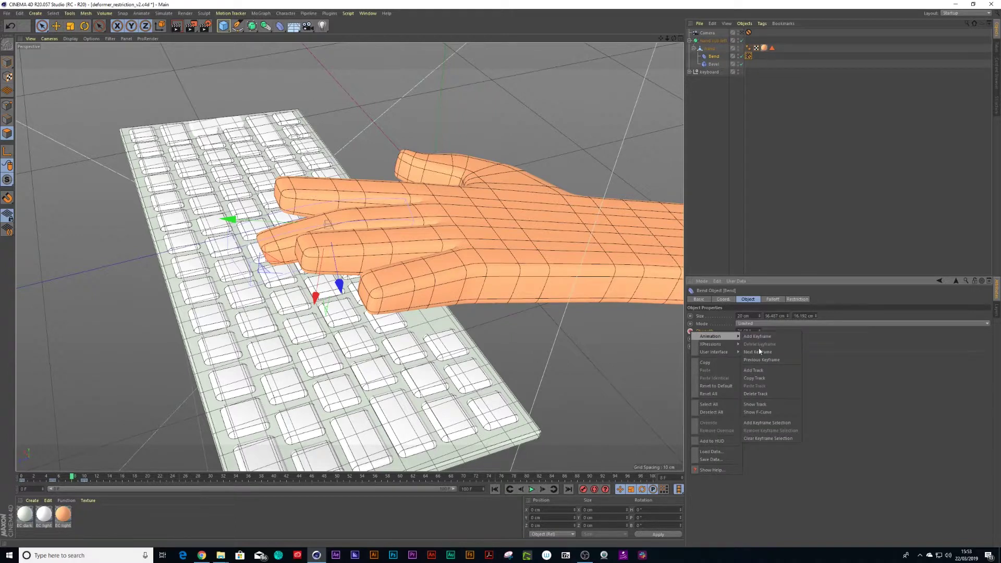
pyautogui.click(759, 413)
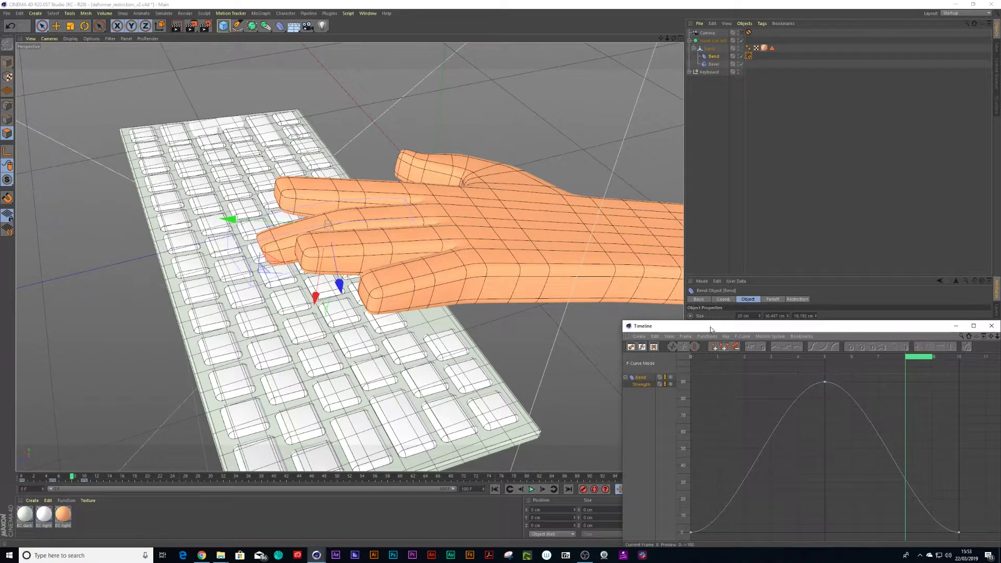
pyautogui.moveTo(710, 329); pyautogui.dragTo(240, 164)
pyautogui.click(167, 214)
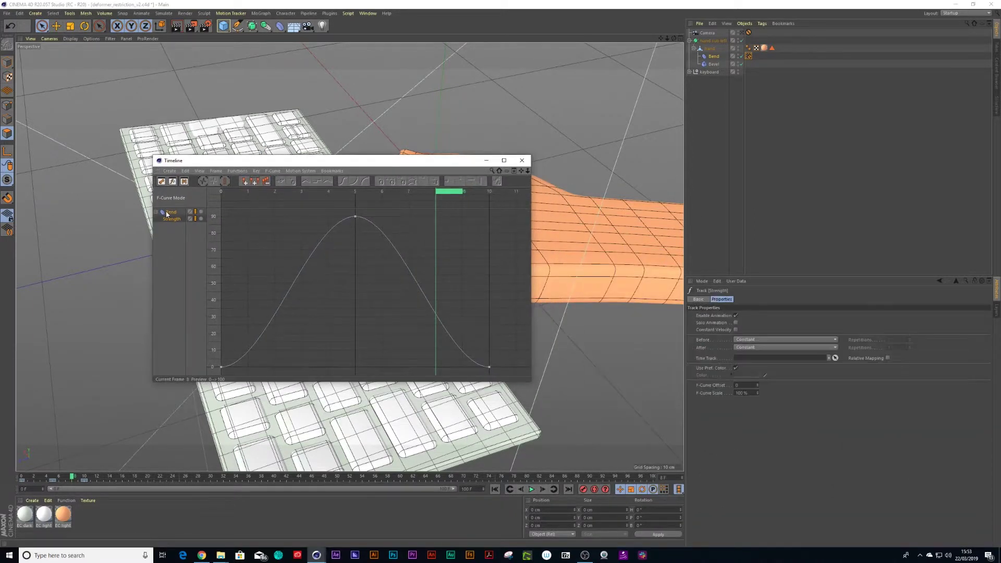
pyautogui.click(754, 347)
pyautogui.click(755, 387)
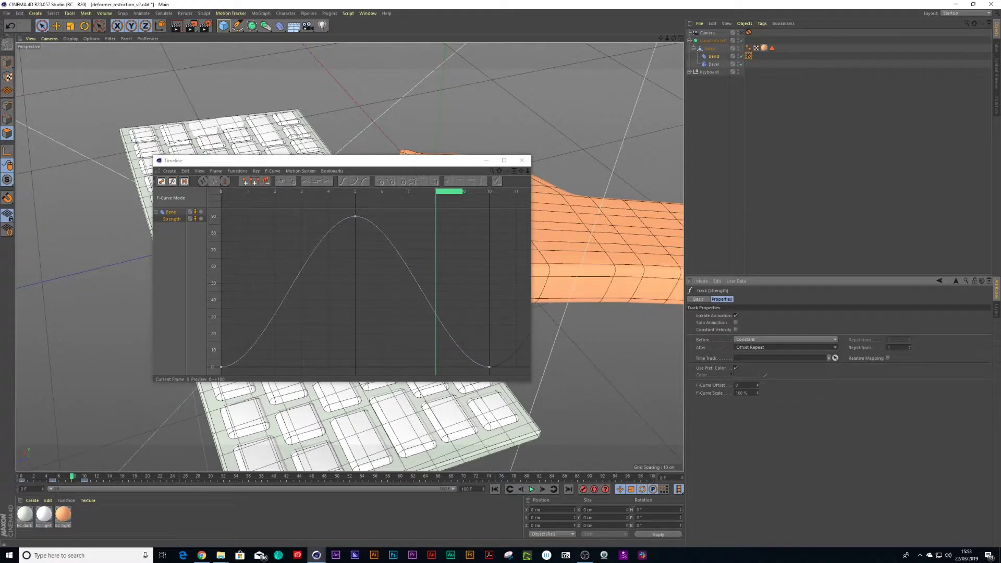
pyautogui.click(887, 348)
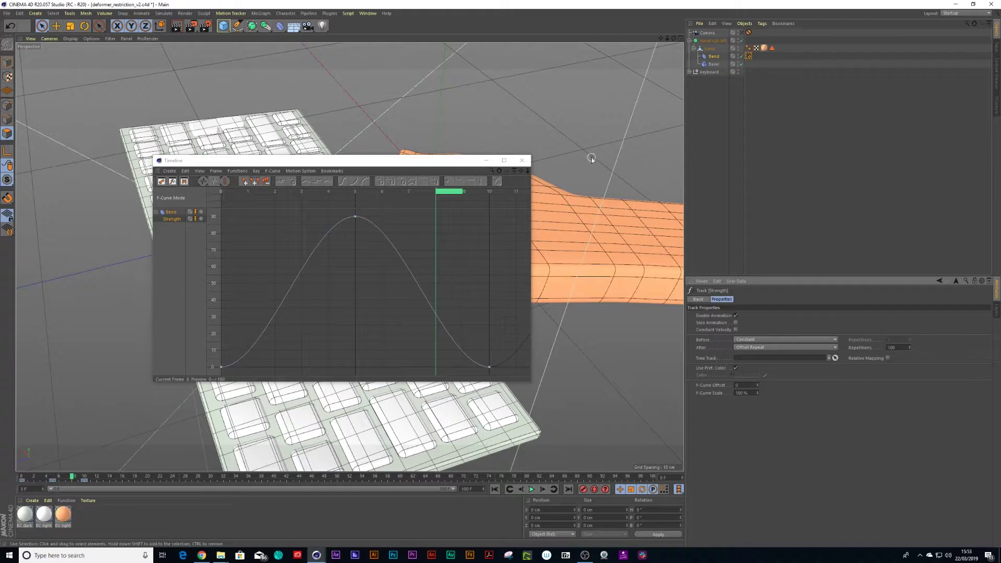
# - Frame and pan the curve to inspect the repeats, close it, and play the animation
pyautogui.click(461, 229)
pyautogui.press('h')
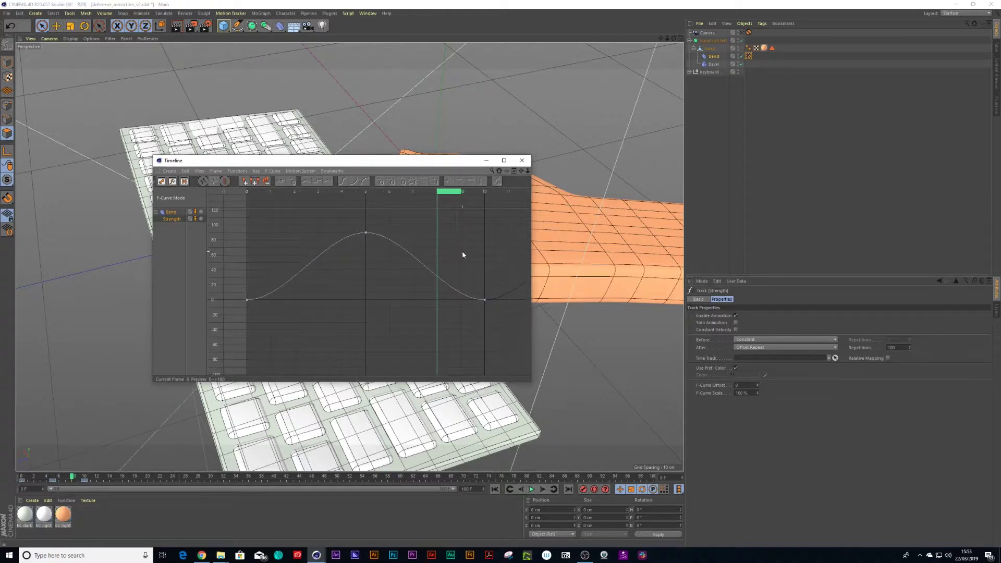
pyautogui.keyDown('alt'); pyautogui.moveTo(461, 254); pyautogui.dragTo(344, 261, button='middle'); pyautogui.keyUp('alt')
pyautogui.moveTo(420, 259)
pyautogui.keyDown('alt'); pyautogui.mouseDown(button='middle')
pyautogui.moveTo(340, 257)
pyautogui.moveTo(464, 261)
pyautogui.mouseUp(button='middle'); pyautogui.keyUp('alt')
pyautogui.click(521, 160)
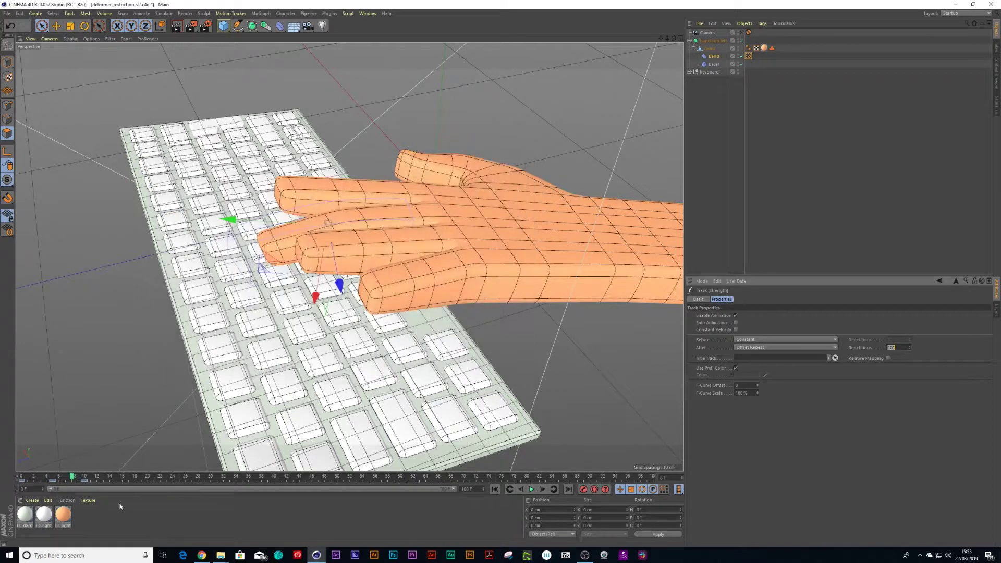
pyautogui.press('F8')
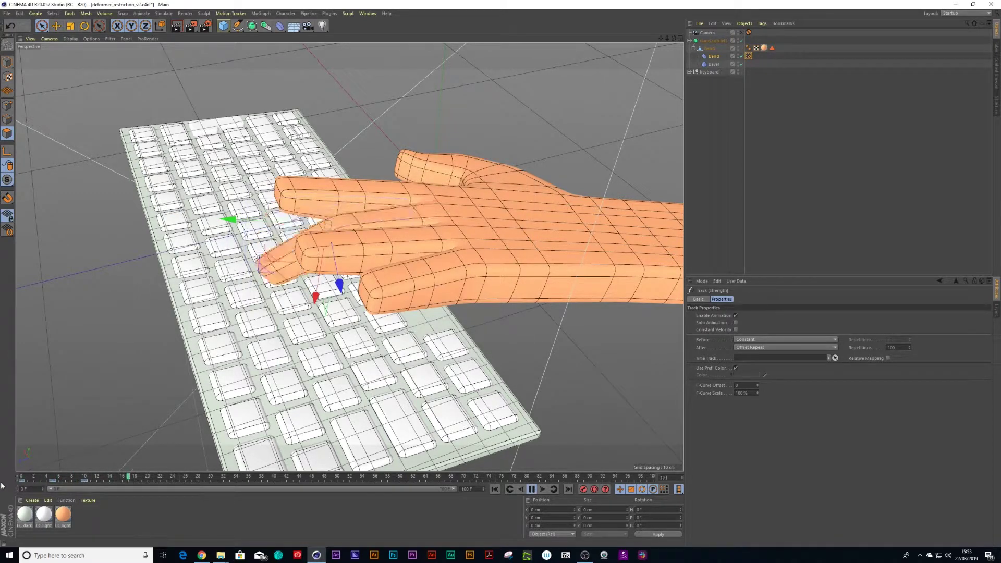
# - Stop playback and rename the Bend deformer to 'middle finger'
pyautogui.click(531, 490)
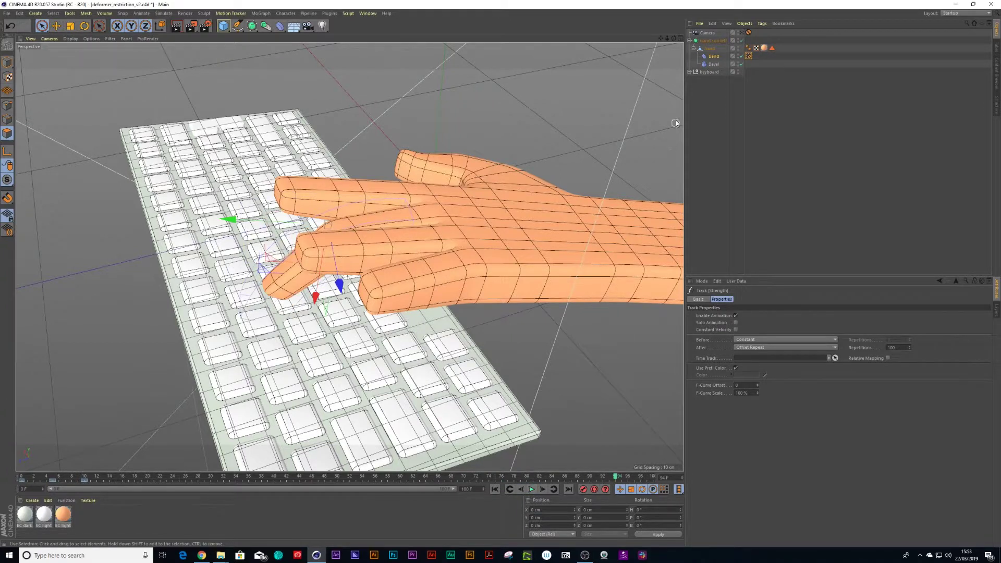
pyautogui.click(714, 56)
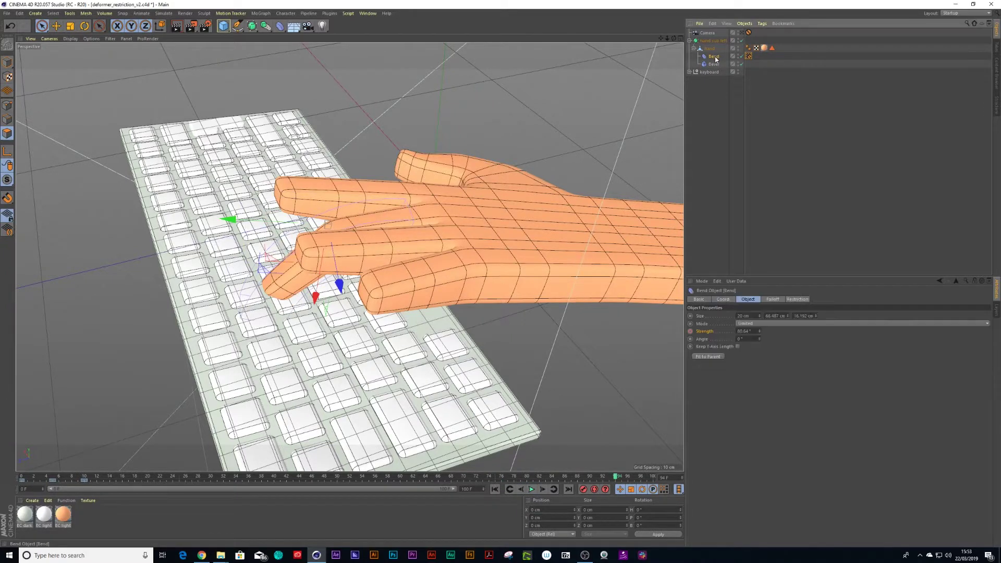
pyautogui.write('m')
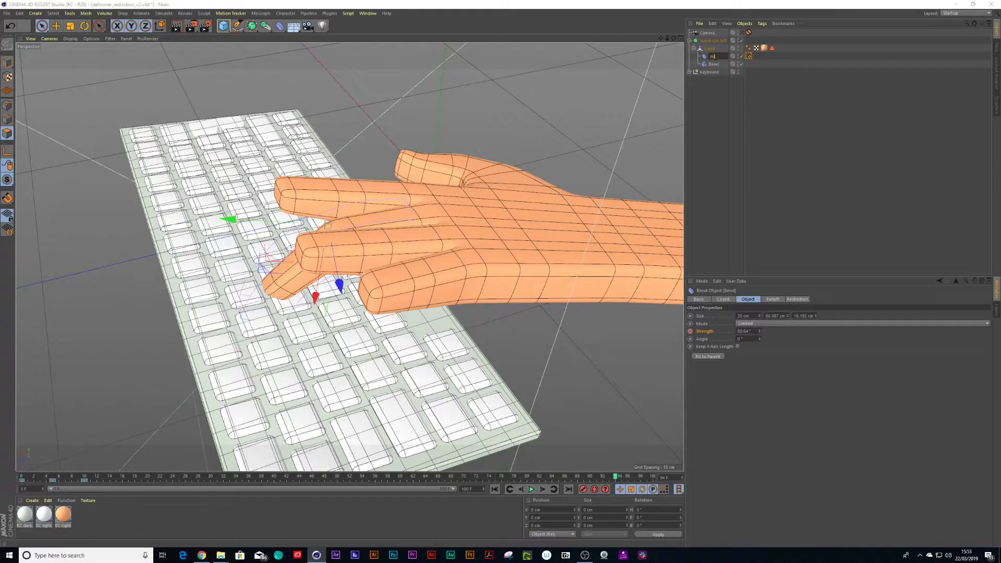
pyautogui.press('Return')
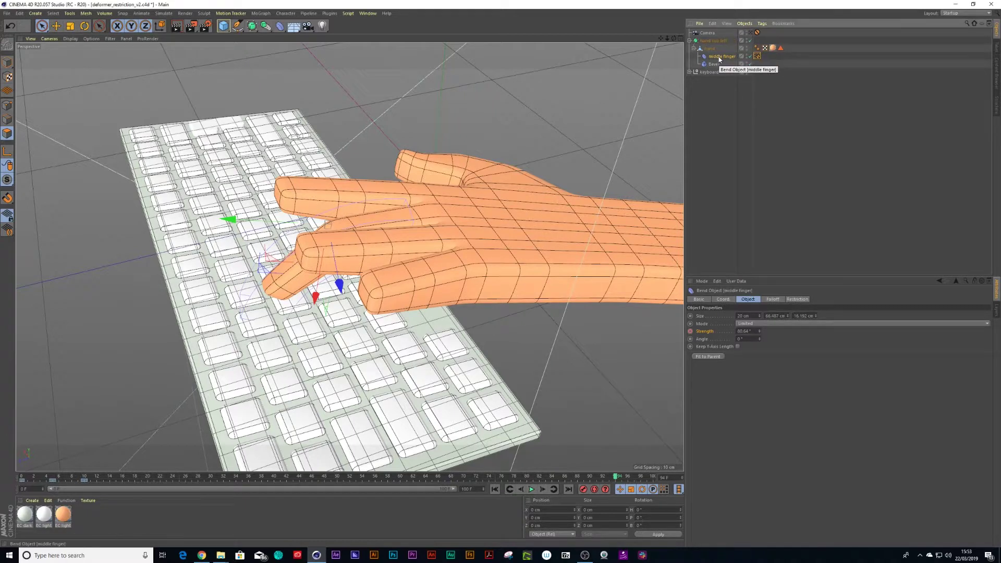
# - Duplicate the deformer and name the copy 'other finger'
pyautogui.keyDown('ctrl'); pyautogui.moveTo(719, 59); pyautogui.dragTo(718, 56); pyautogui.keyUp('ctrl')
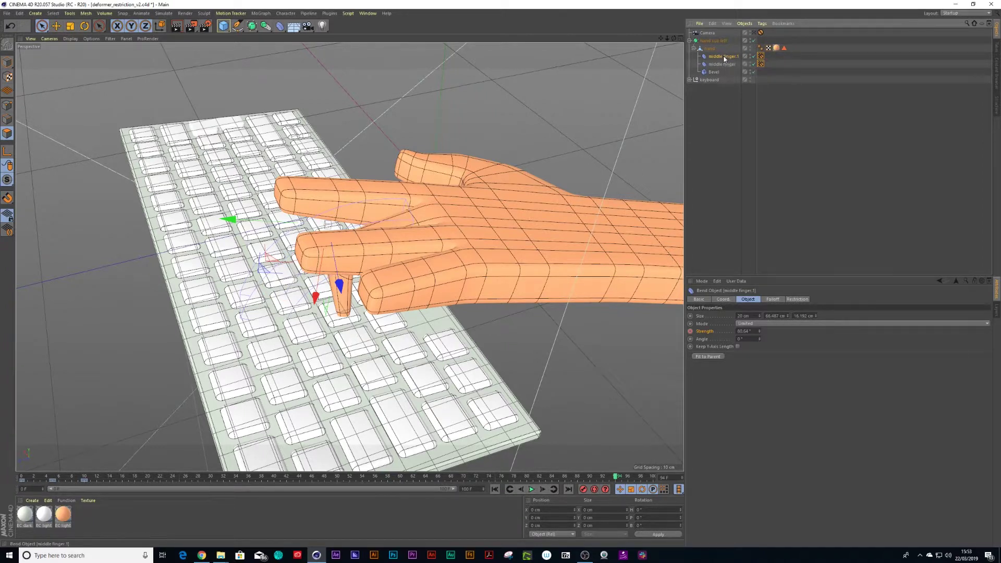
pyautogui.doubleClick(724, 56)
pyautogui.write('other')
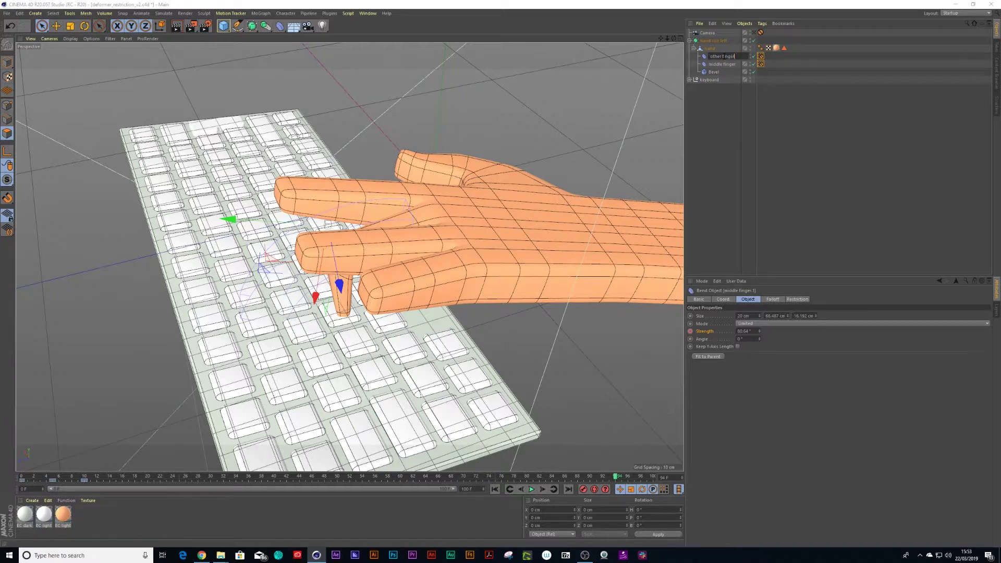
pyautogui.write(' finger')
pyautogui.press('Return')
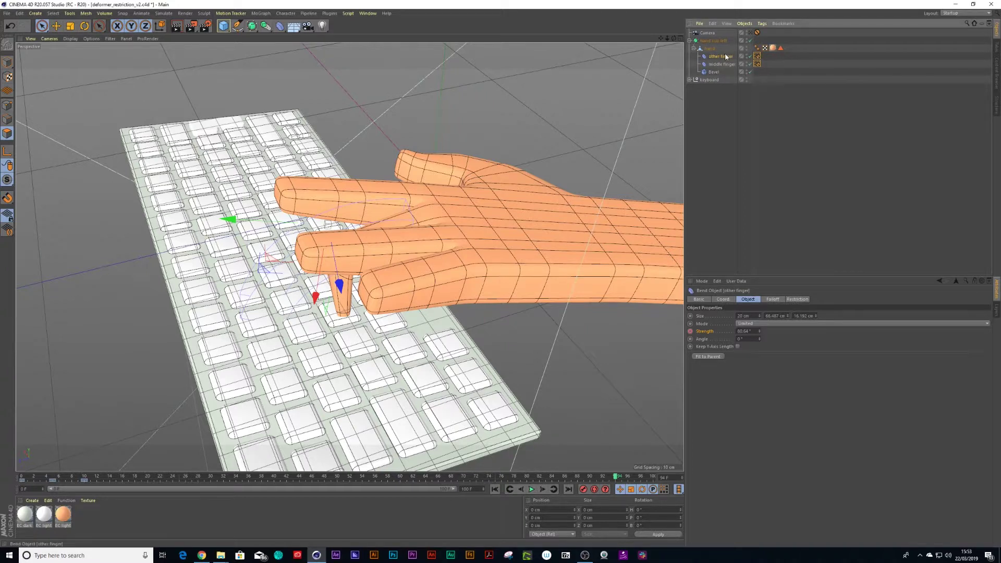
# - Face the hand's front and switch off its Subdivision Surface with Q to show the low-poly mesh
pyautogui.keyDown('alt'); pyautogui.moveTo(397, 233); pyautogui.dragTo(496, 282); pyautogui.keyUp('alt')
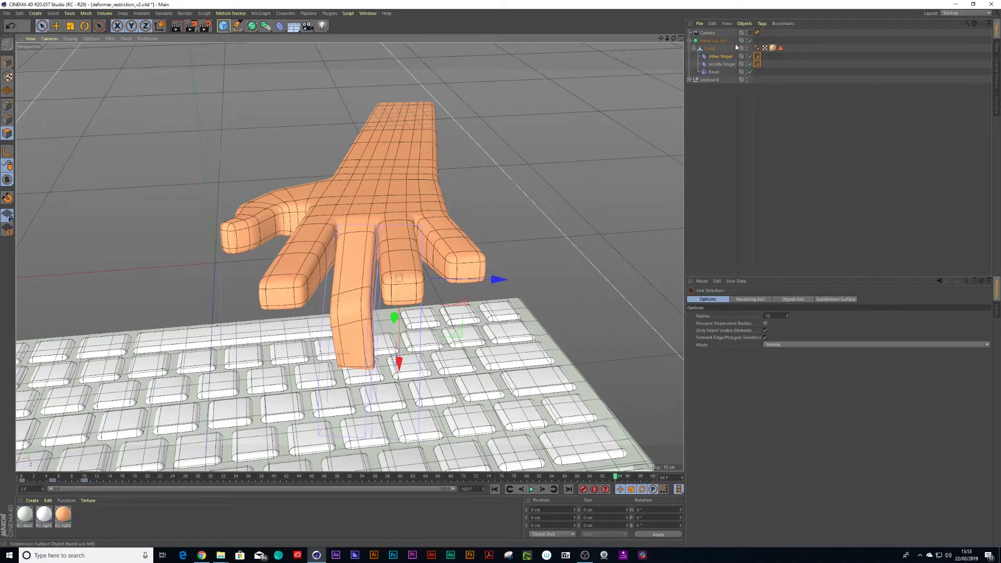
pyautogui.click(710, 48)
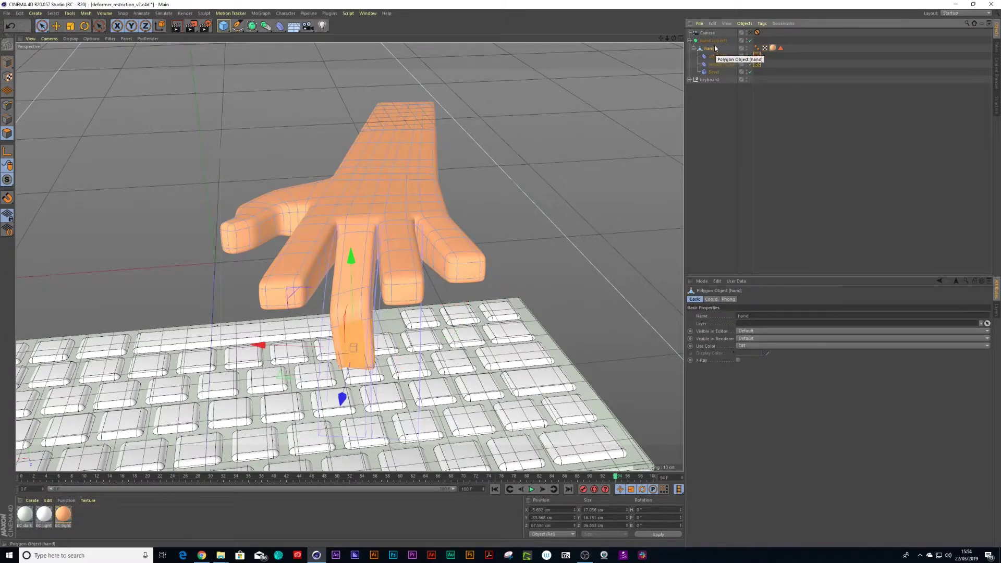
pyautogui.press('q')
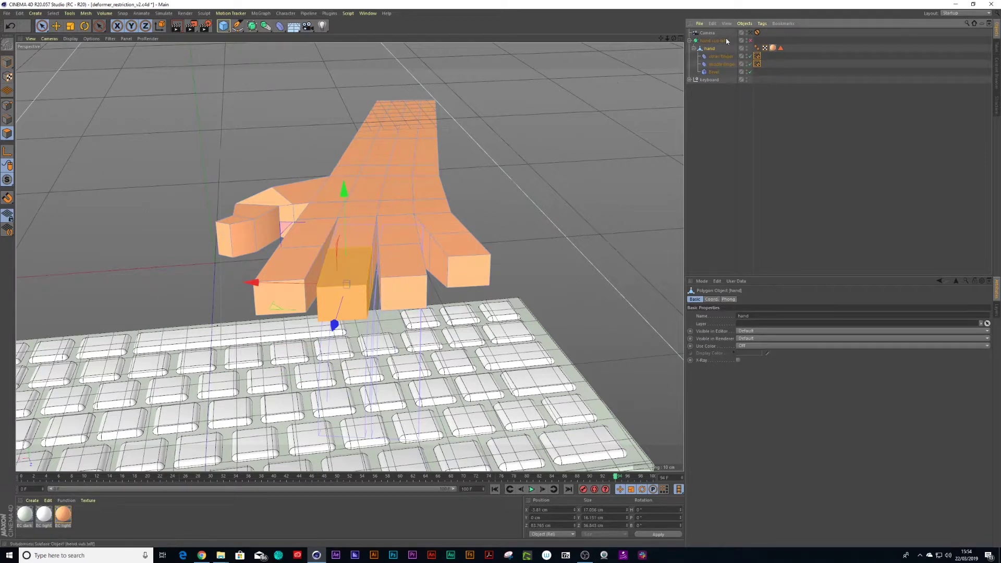
# - Select the neighbouring finger's polygons by picking its fingertip and growing the selection along it
pyautogui.click(519, 229)
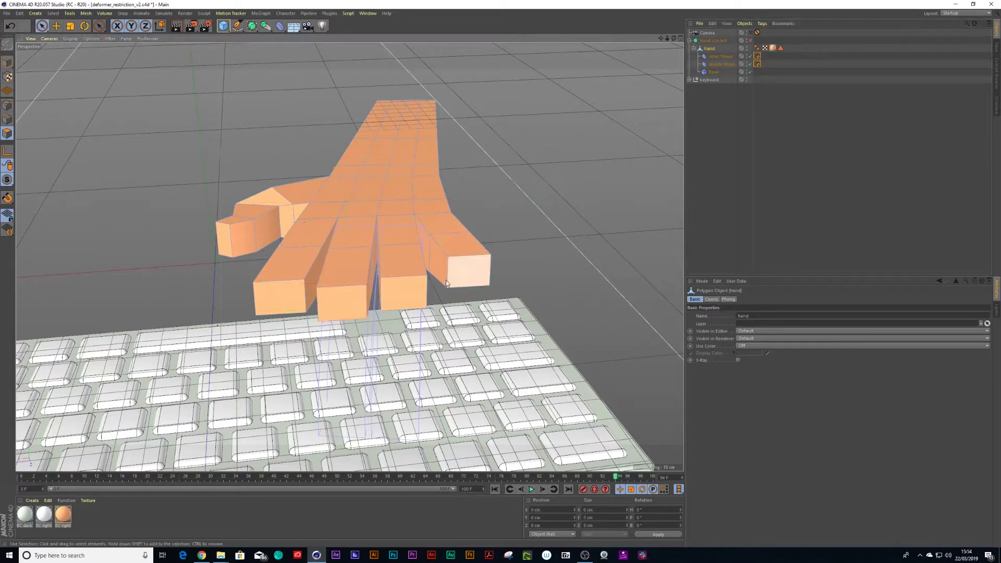
pyautogui.click(409, 293)
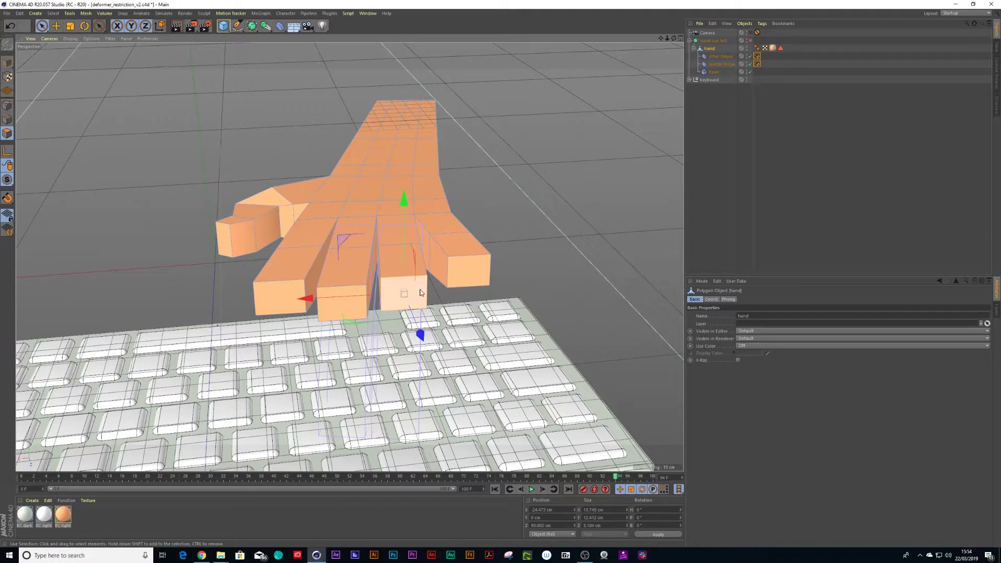
pyautogui.press('u')
pyautogui.press('g')
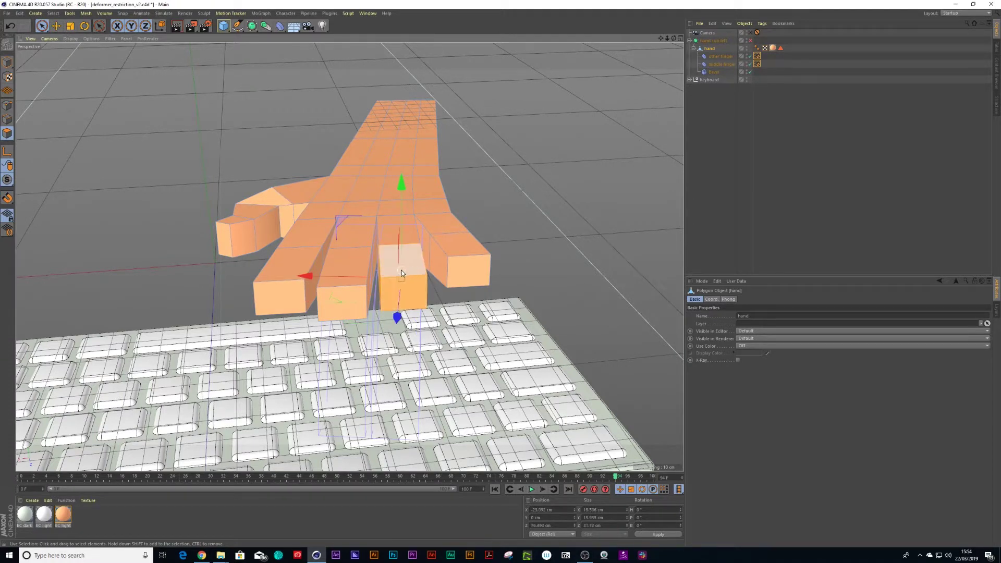
# - Store those polygons as a Polygon Selection tag named 'other finger'
pyautogui.click(53, 13)
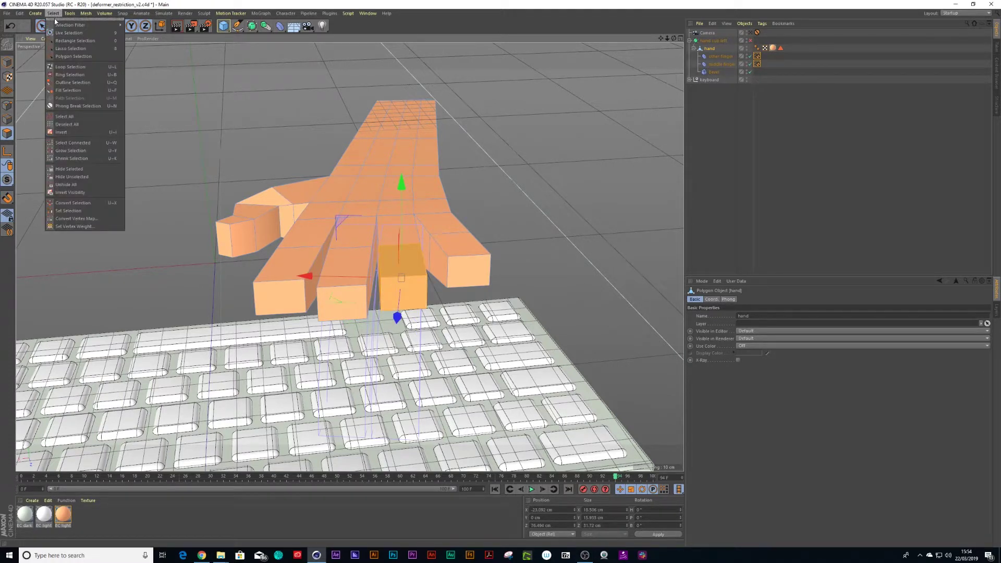
pyautogui.click(75, 210)
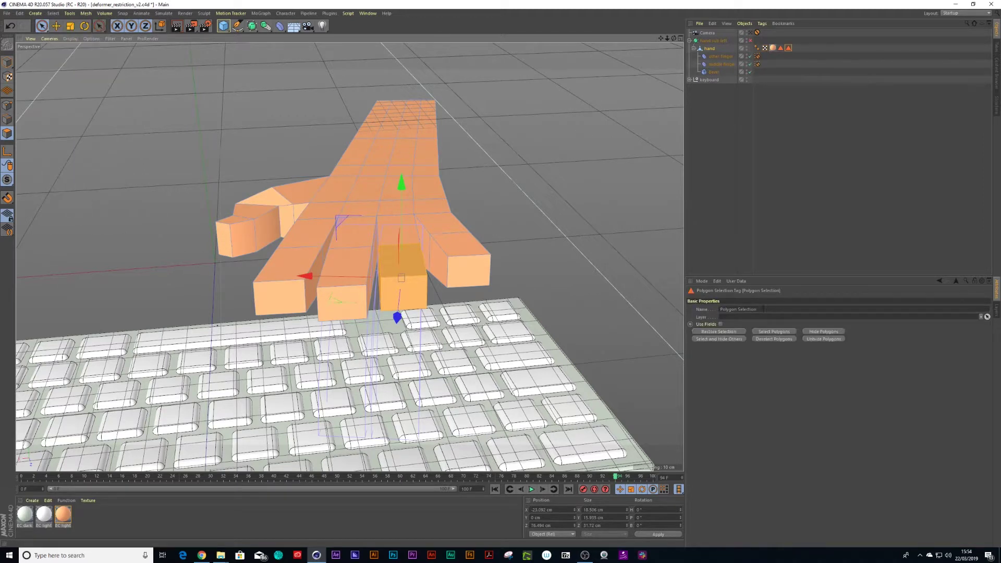
pyautogui.click(724, 309)
pyautogui.write('c')
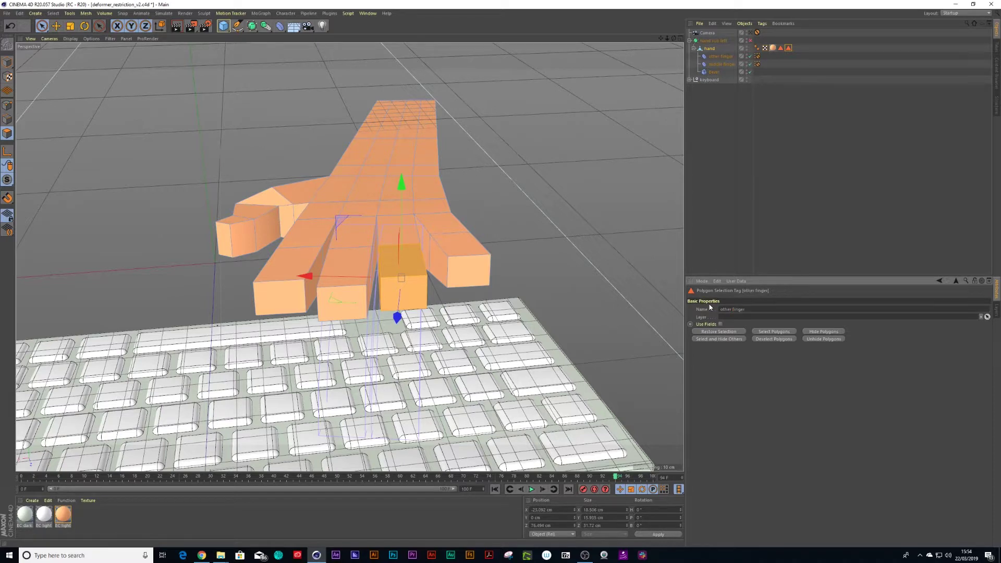
pyautogui.click(778, 99)
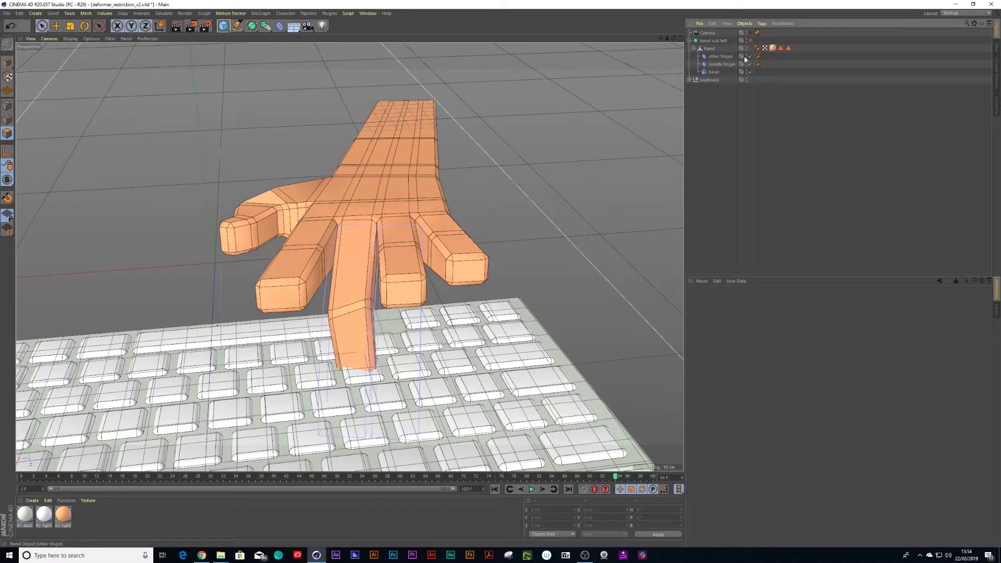
# - Restrict the duplicate Bend to the 'other finger' selection and preview both fingers bending
pyautogui.click(757, 56)
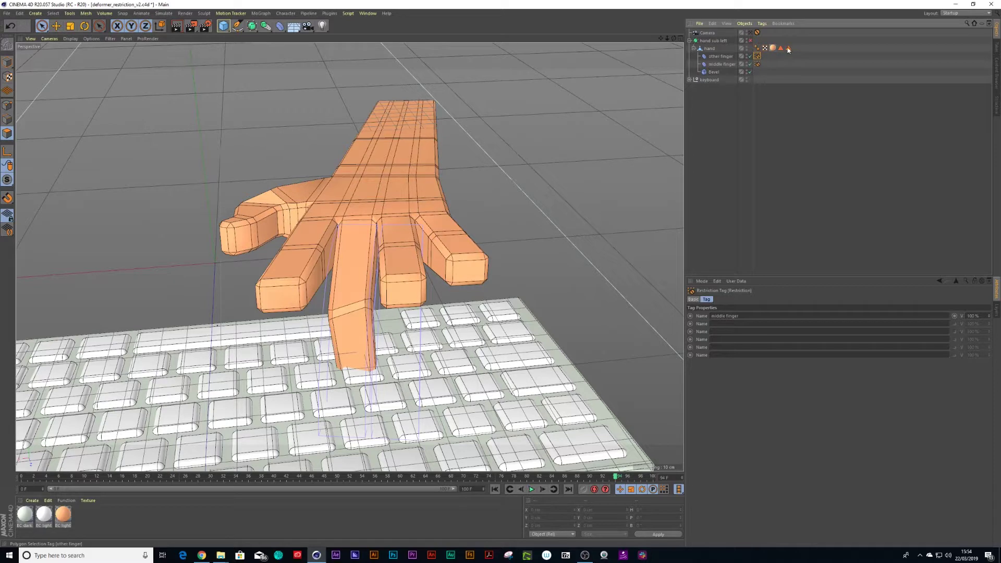
pyautogui.moveTo(787, 179); pyautogui.dragTo(748, 316)
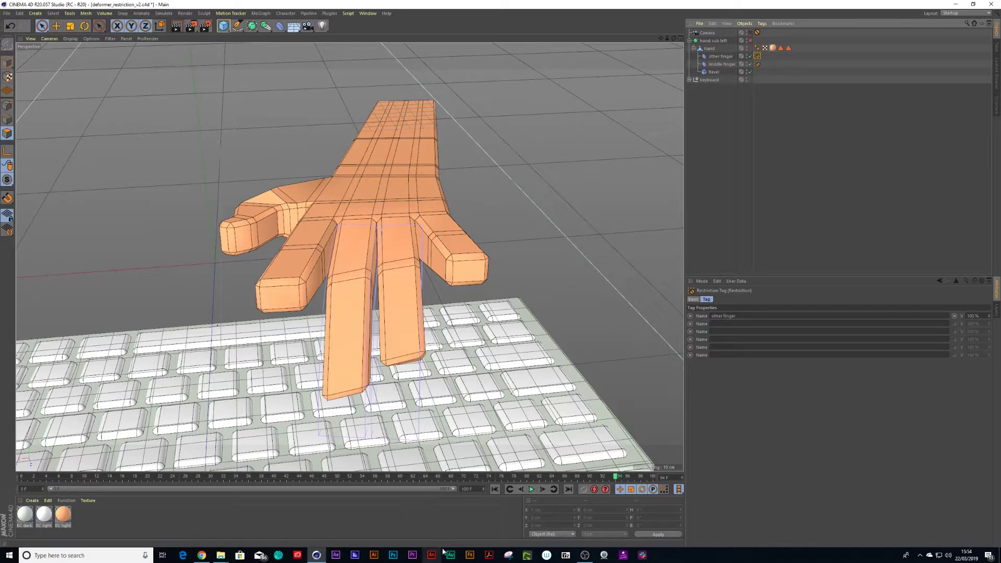
pyautogui.click(532, 489)
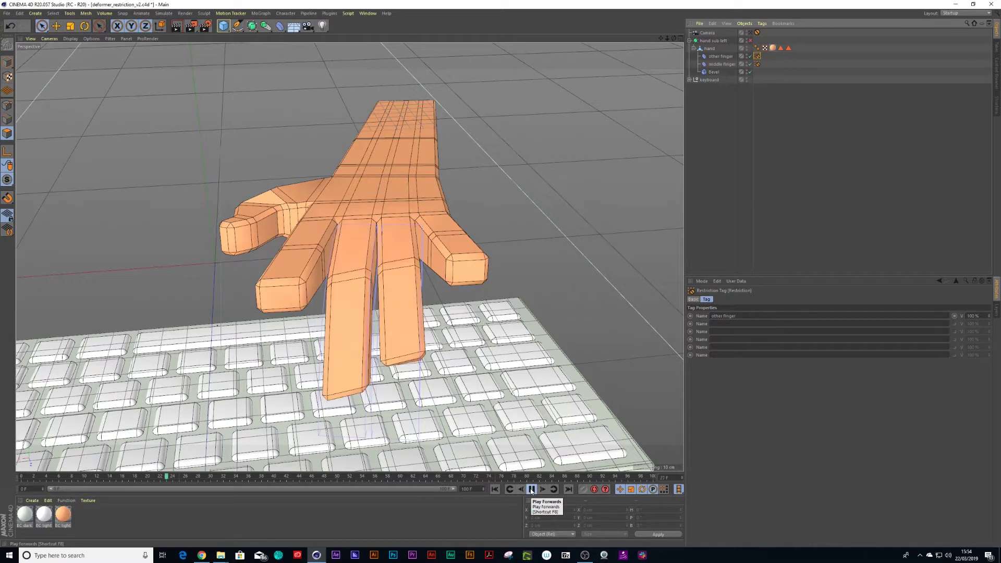
pyautogui.click(531, 489)
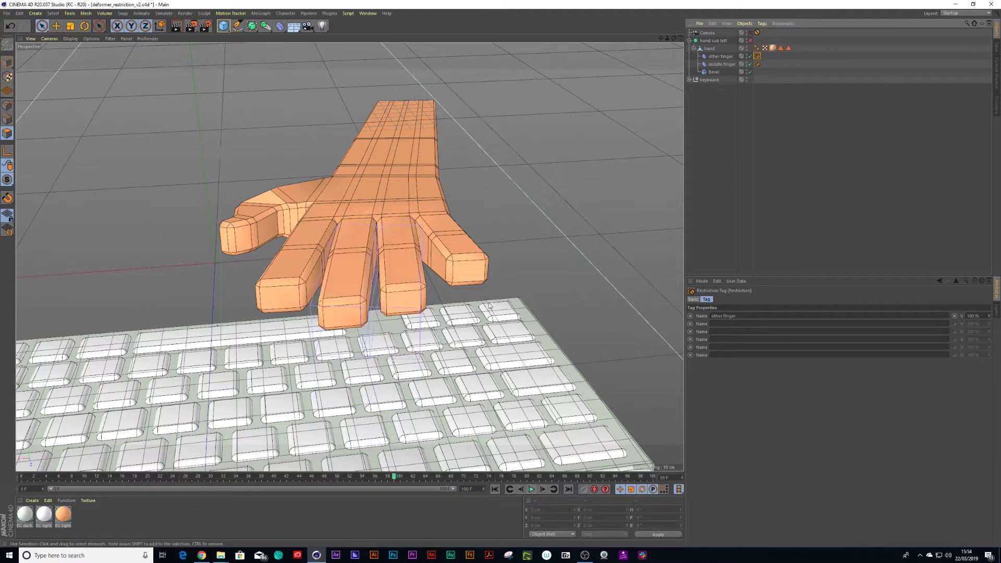
# - From a side view, select the other finger's bend deformer and bring up its Strength options
pyautogui.keyDown('alt'); pyautogui.moveTo(365, 281); pyautogui.dragTo(469, 271); pyautogui.keyUp('alt')
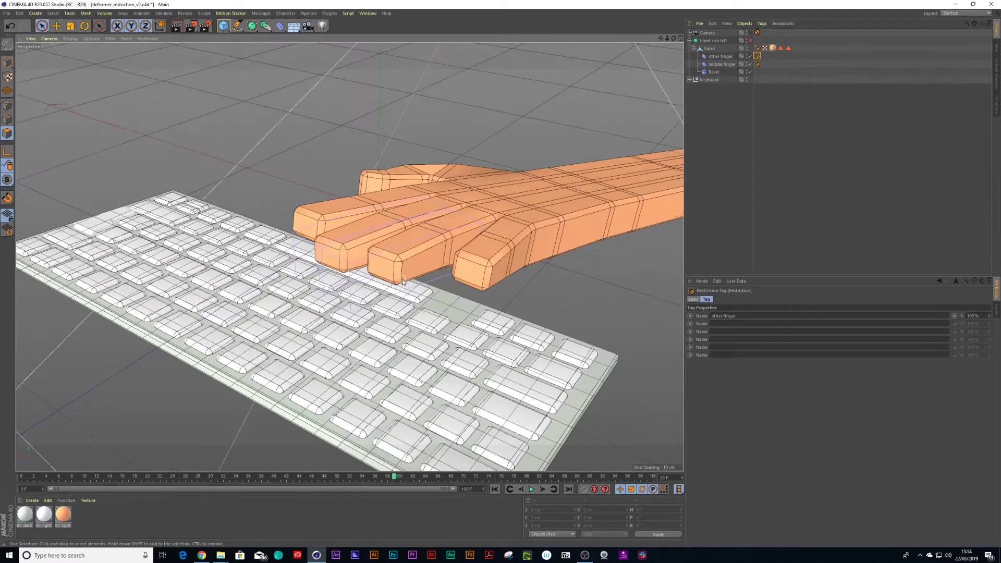
pyautogui.click(728, 58)
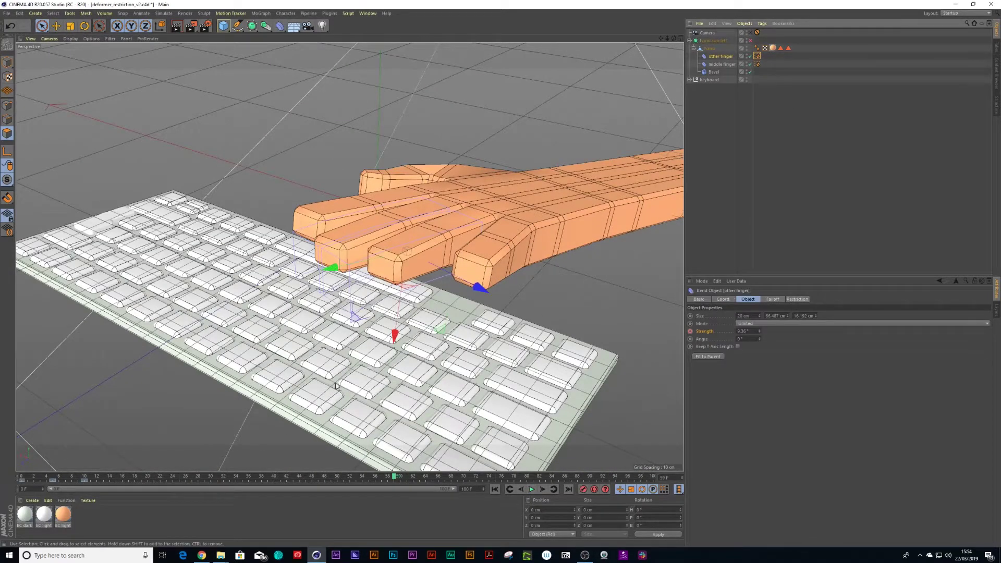
pyautogui.rightClick(691, 332)
# - Move the other finger's three Strength keys two frames later in the F-Curve and replay from the start
pyautogui.moveTo(720, 337)
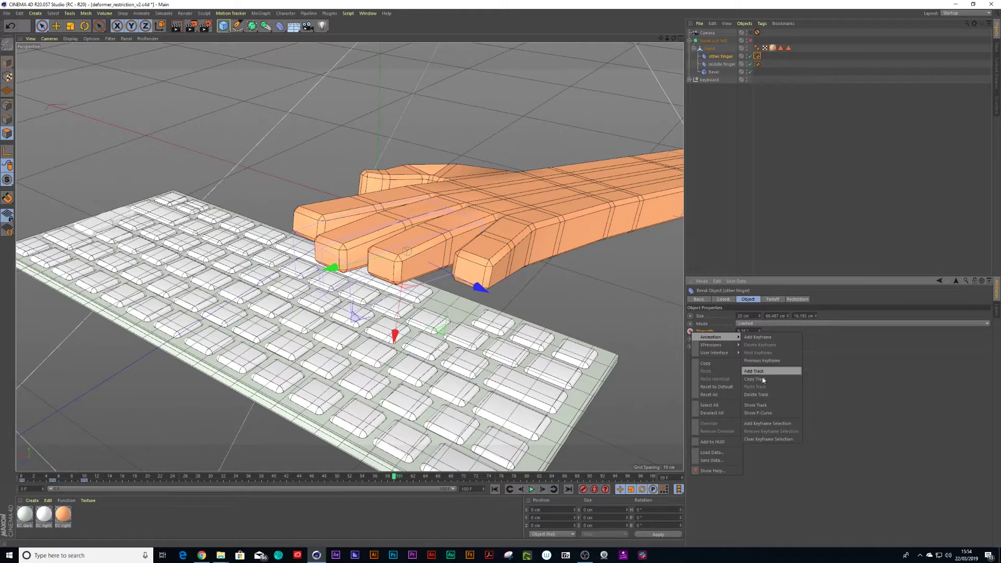
pyautogui.click(760, 412)
pyautogui.moveTo(702, 327); pyautogui.dragTo(540, 253)
pyautogui.scroll(-3, 639, 370)
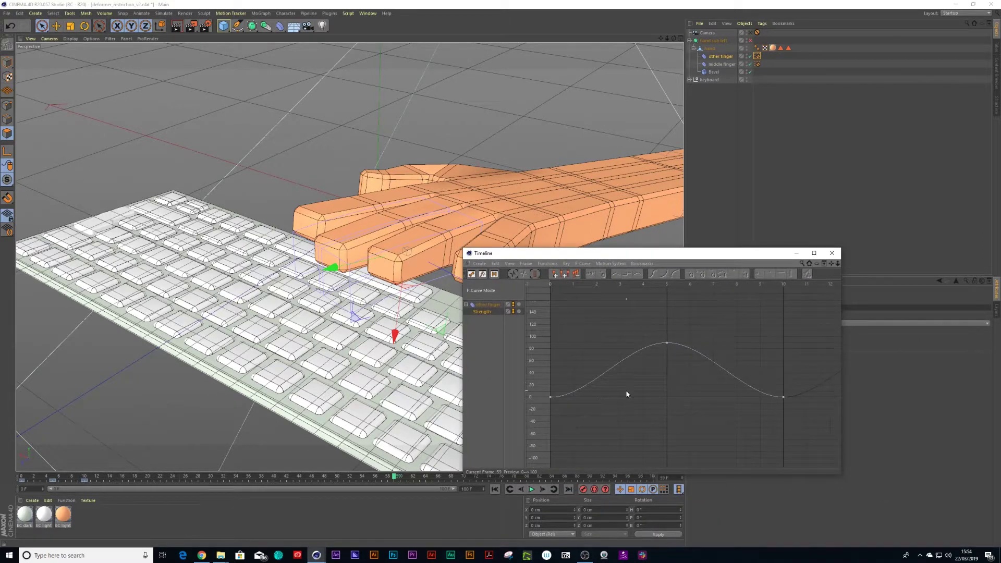
pyautogui.moveTo(799, 339); pyautogui.dragTo(596, 400)
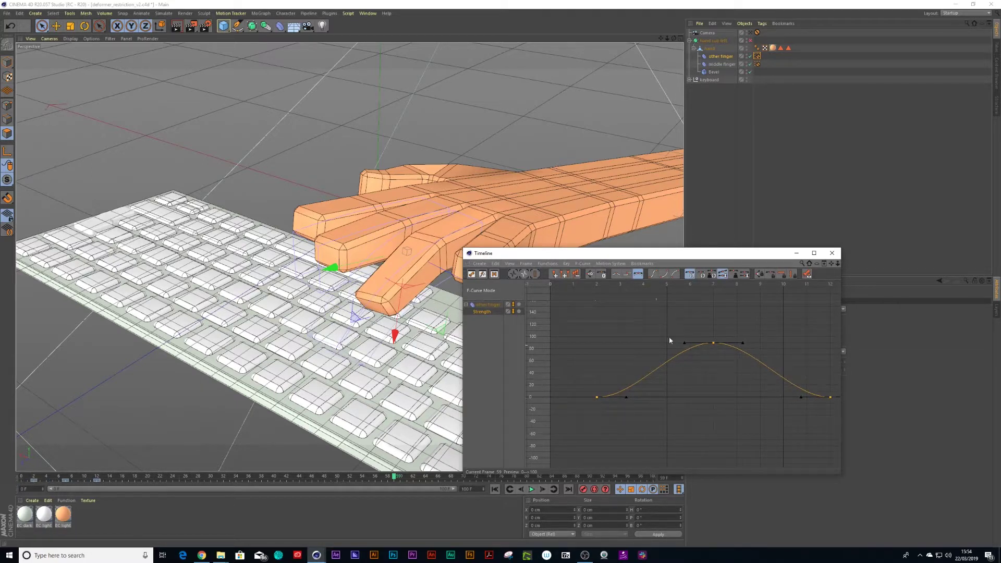
pyautogui.click(831, 252)
pyautogui.moveTo(117, 478); pyautogui.dragTo(21, 478)
pyautogui.press('F8')
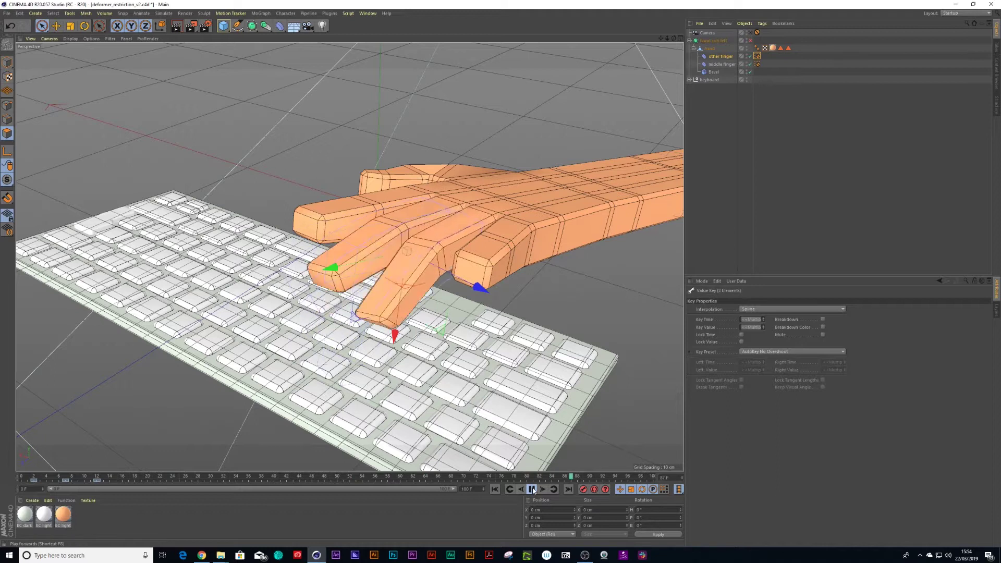
# - Stop playback and re-enable the Subdivision Surface on 'hand sub left'
pyautogui.click(531, 488)
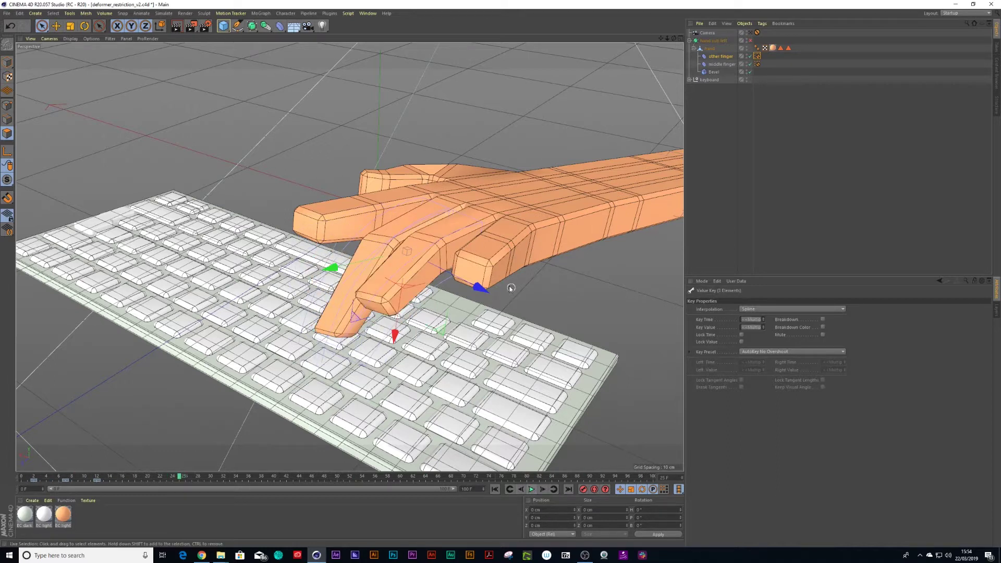
pyautogui.scroll(-6, 510, 288)
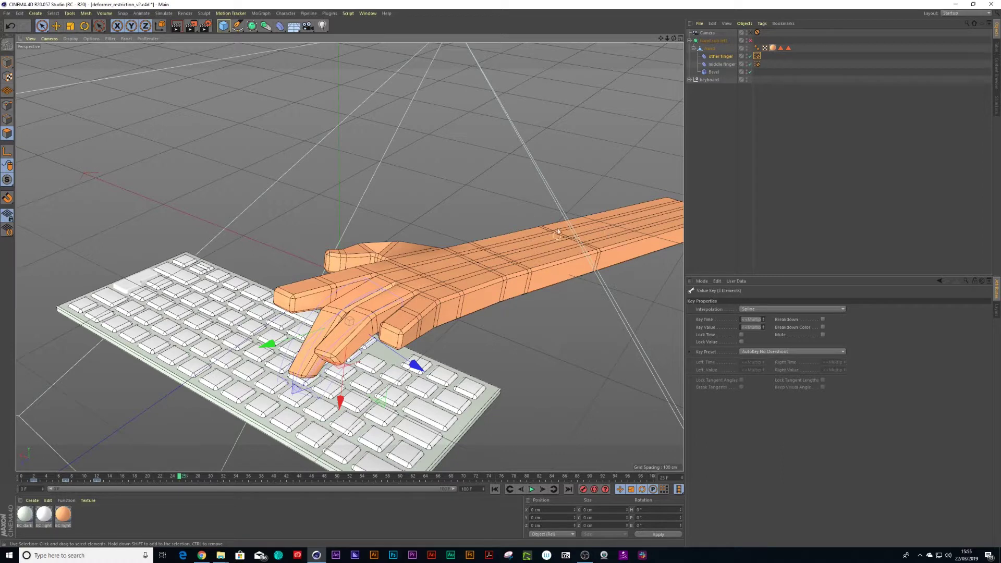
pyautogui.click(749, 41)
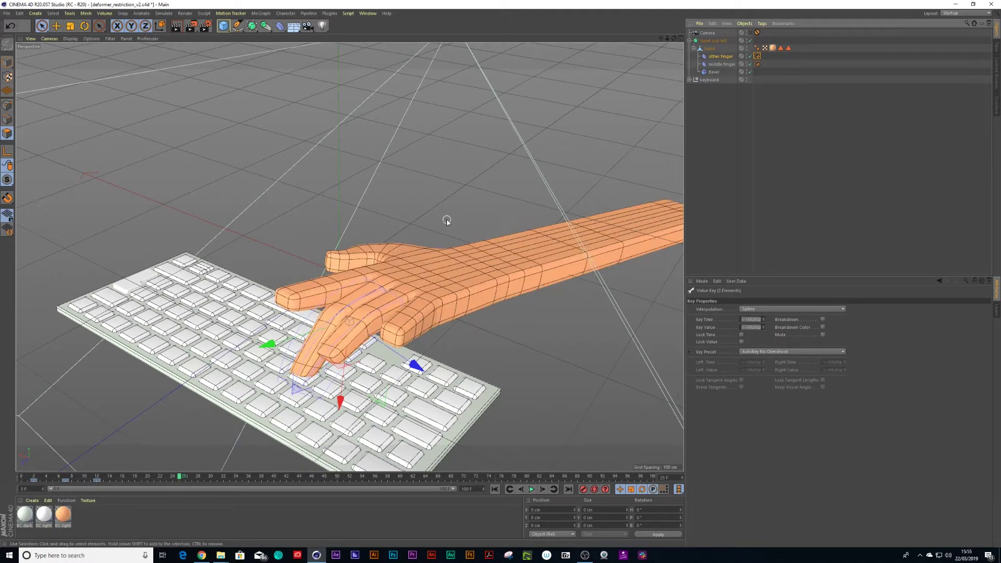
# - Preview the staggered finger taps from the front, then select 'hand sub left'
pyautogui.keyDown('alt'); pyautogui.moveTo(446, 219); pyautogui.dragTo(201, 286); pyautogui.keyUp('alt')
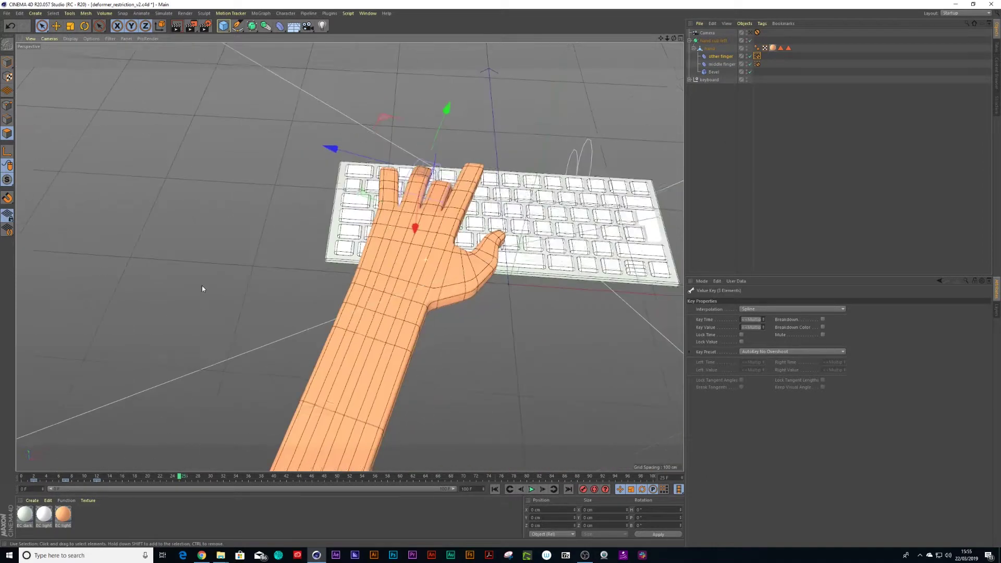
pyautogui.click(531, 489)
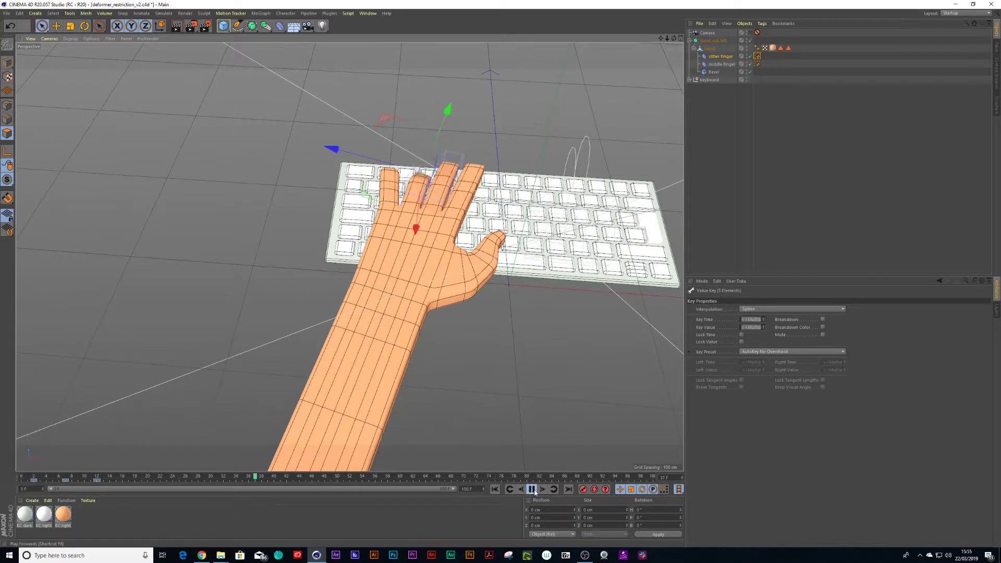
pyautogui.click(532, 489)
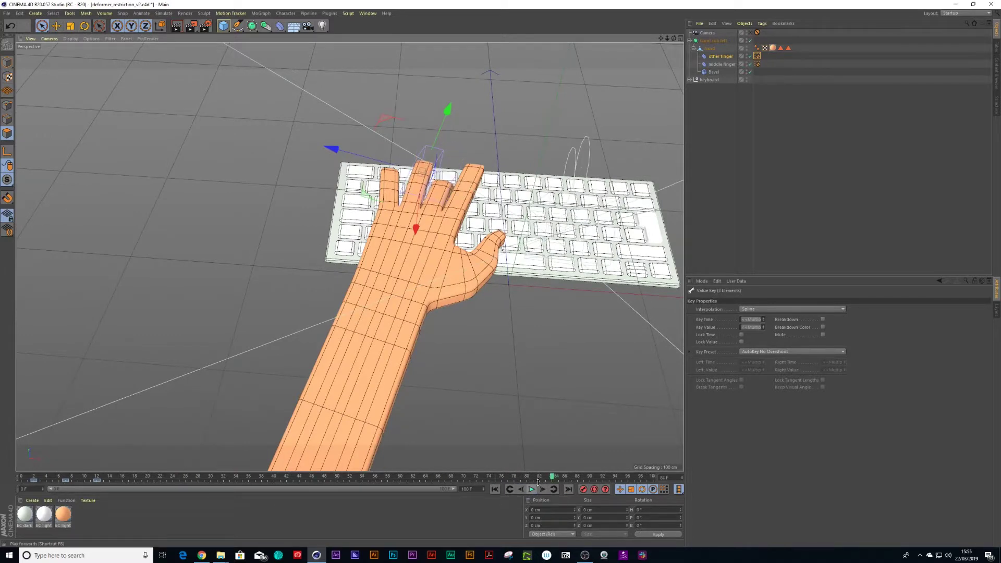
pyautogui.keyDown('alt'); pyautogui.moveTo(508, 191); pyautogui.dragTo(608, 147); pyautogui.keyUp('alt')
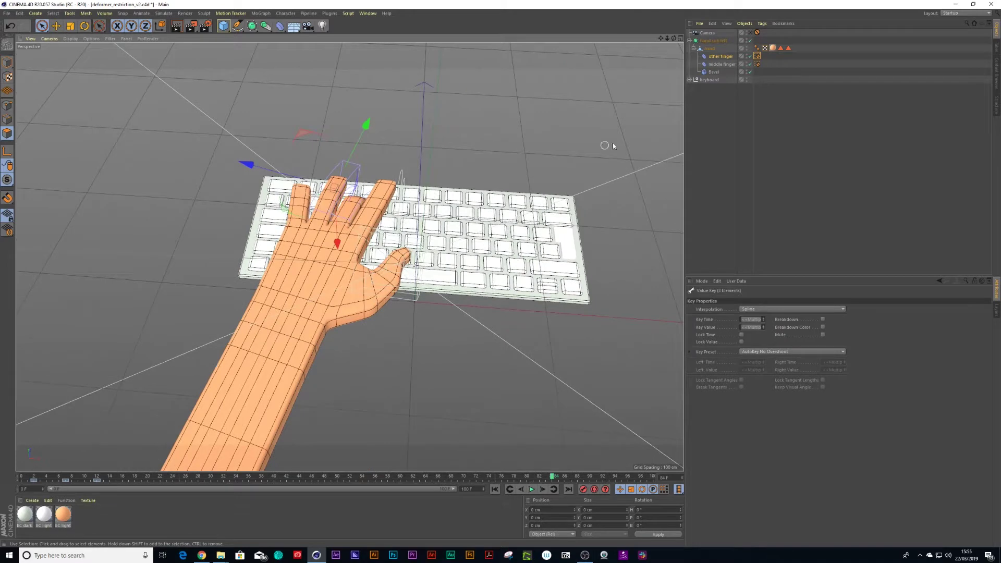
pyautogui.click(713, 40)
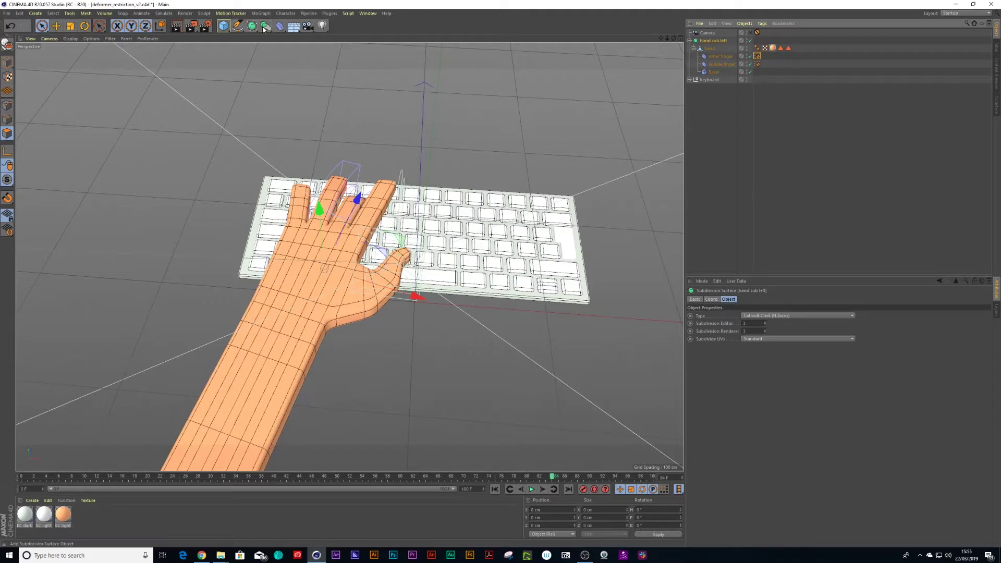
# - Add a Symmetry generator object to the scene
pyautogui.click(276, 27)
pyautogui.click(265, 27)
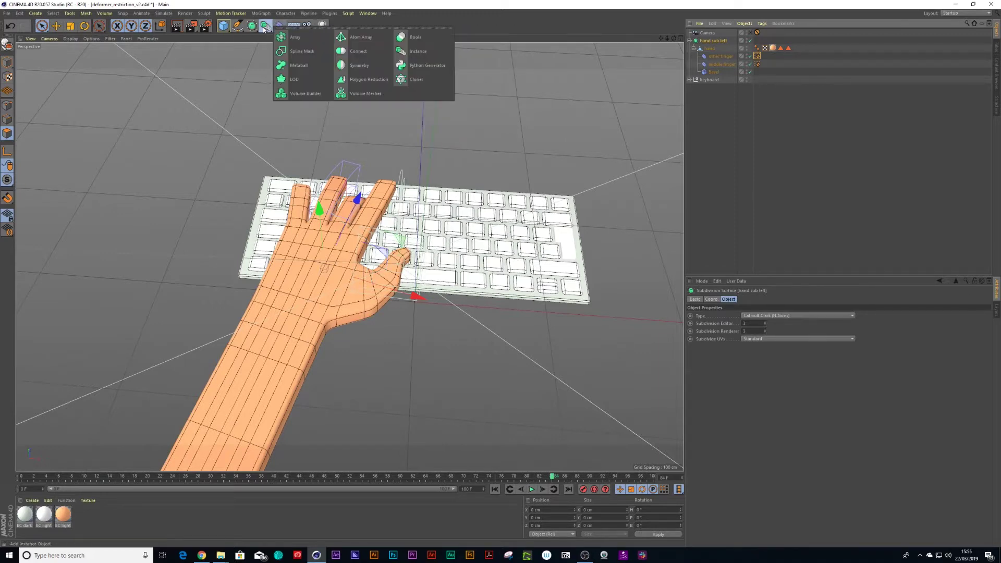
pyautogui.click(367, 73)
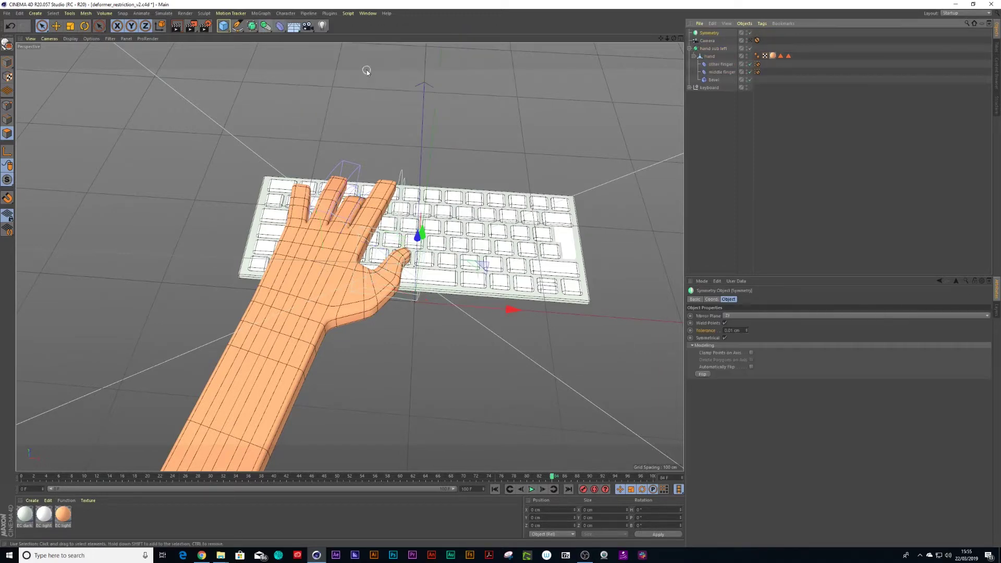
# - Copy 'hand sub left', nest the duplicate under Symmetry, then toggle the Symmetry off
pyautogui.click(717, 49)
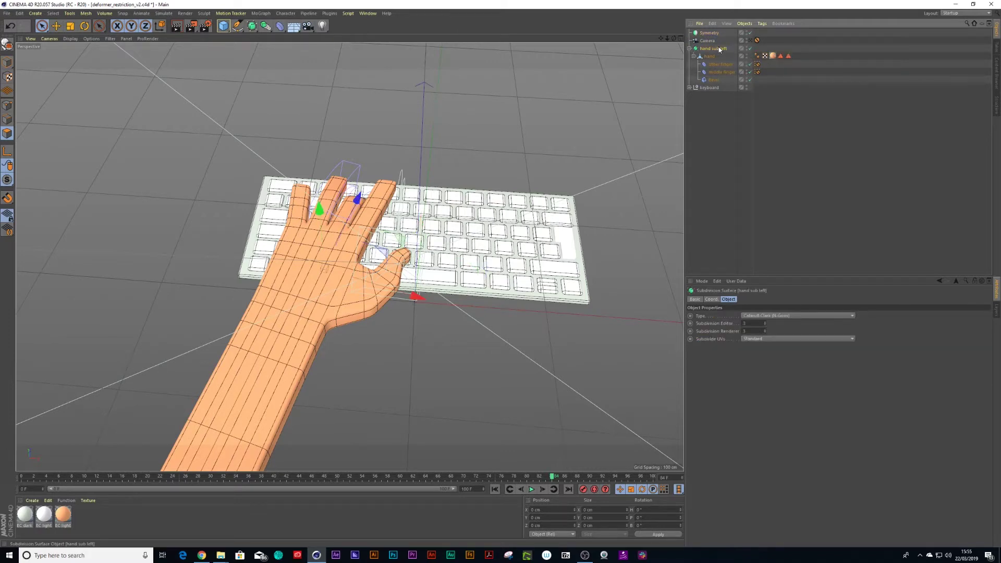
pyautogui.hotkey('ctrl', 'c')
pyautogui.hotkey('ctrl', 'v')
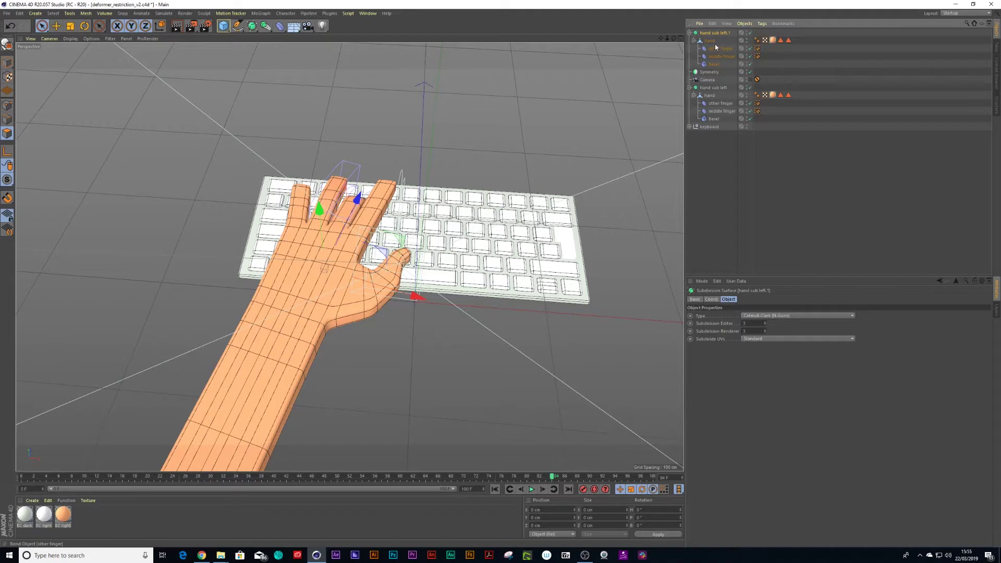
pyautogui.click(688, 33)
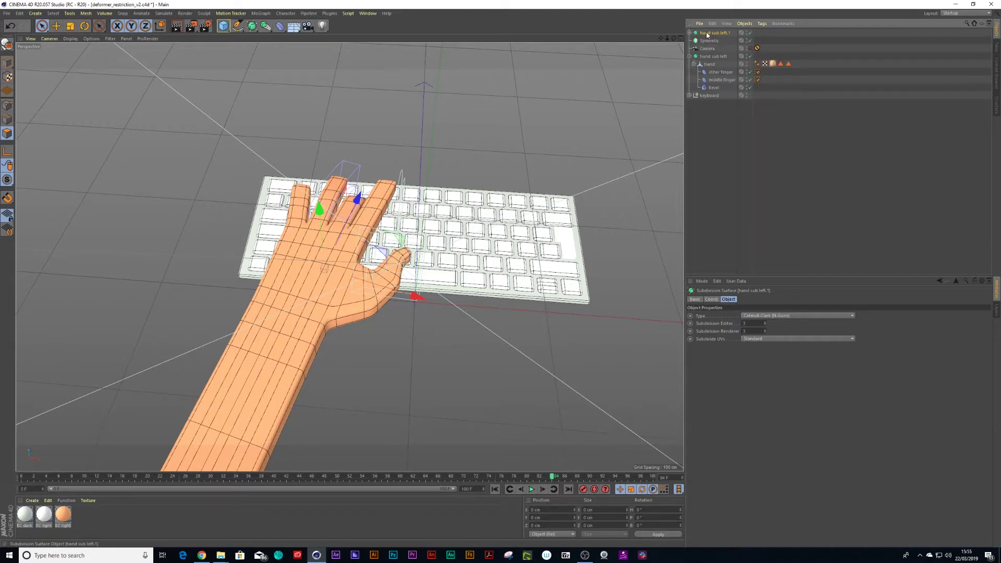
pyautogui.moveTo(707, 34); pyautogui.dragTo(709, 41)
pyautogui.click(709, 32)
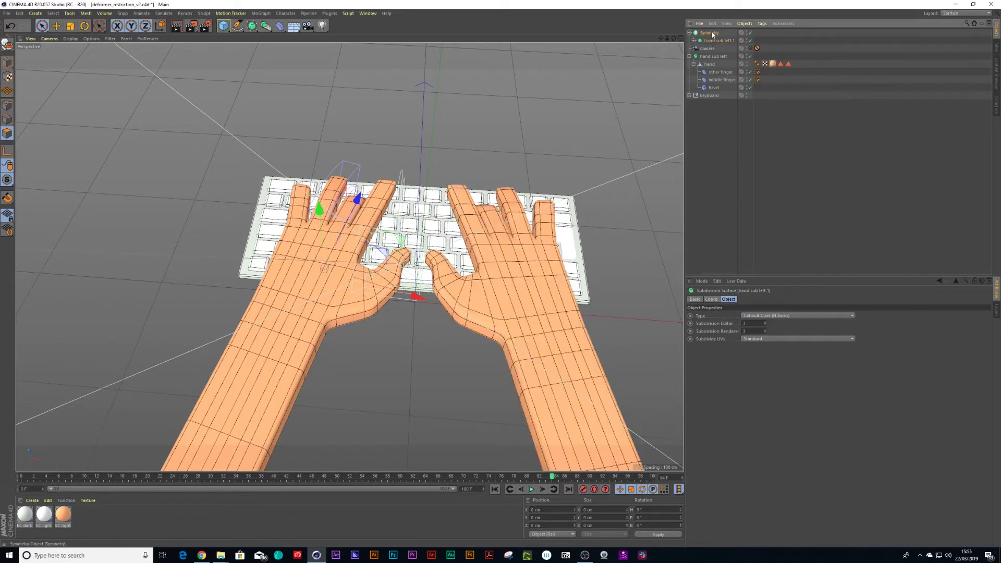
pyautogui.click(750, 35)
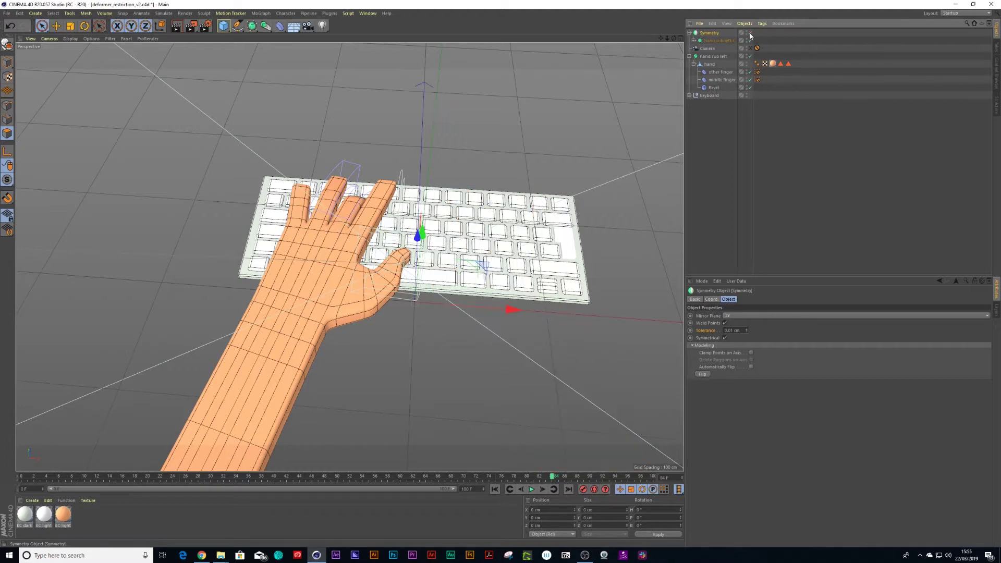
pyautogui.click(707, 375)
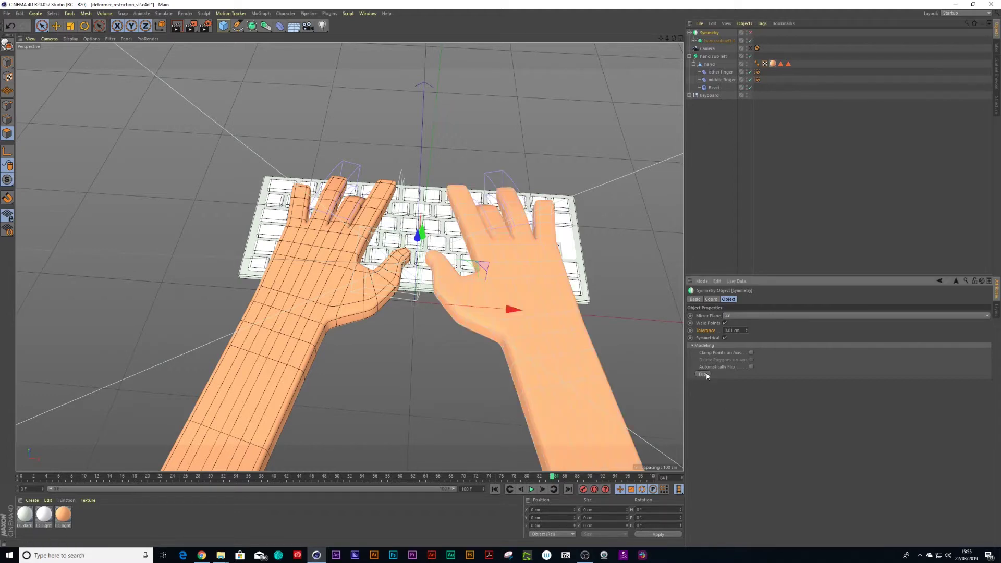
# - Move 'hand sub left.1' out above Symmetry and delete the Symmetry object
pyautogui.click(715, 41)
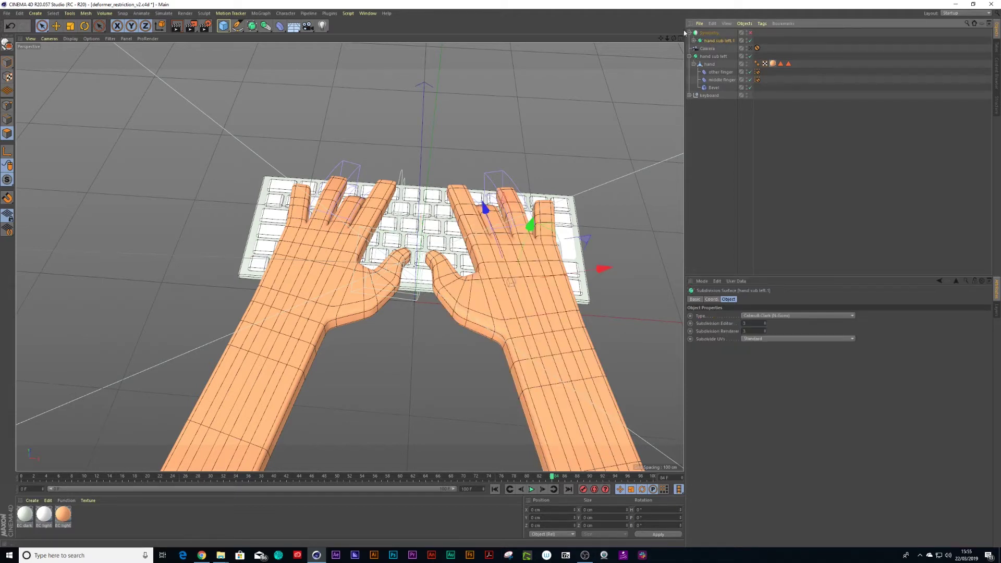
pyautogui.moveTo(710, 42); pyautogui.dragTo(711, 33)
pyautogui.click(708, 42)
pyautogui.press('Delete')
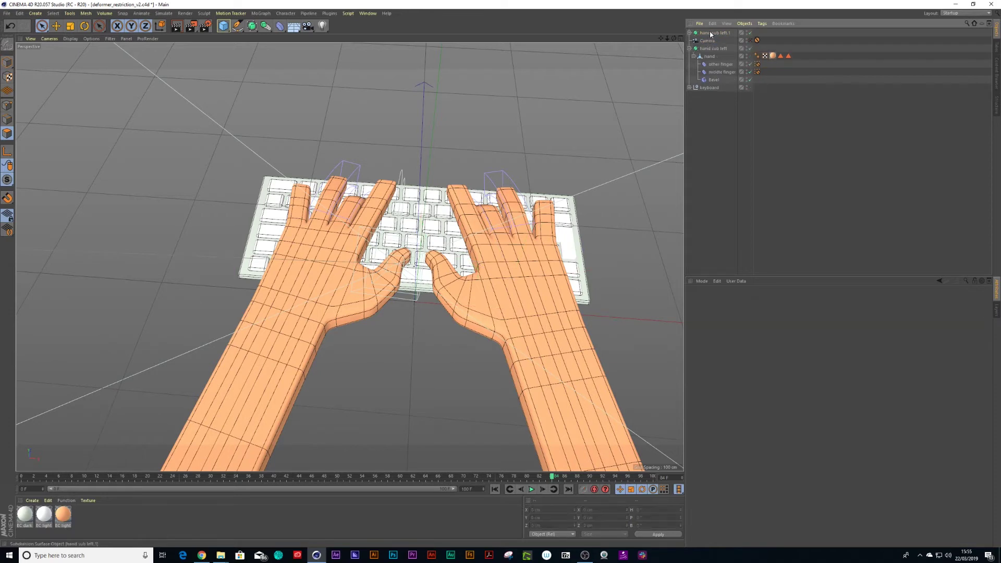
# - Rename the mirrored copy 'hand right' and play the animation
pyautogui.click(721, 33)
pyautogui.doubleClick(722, 33)
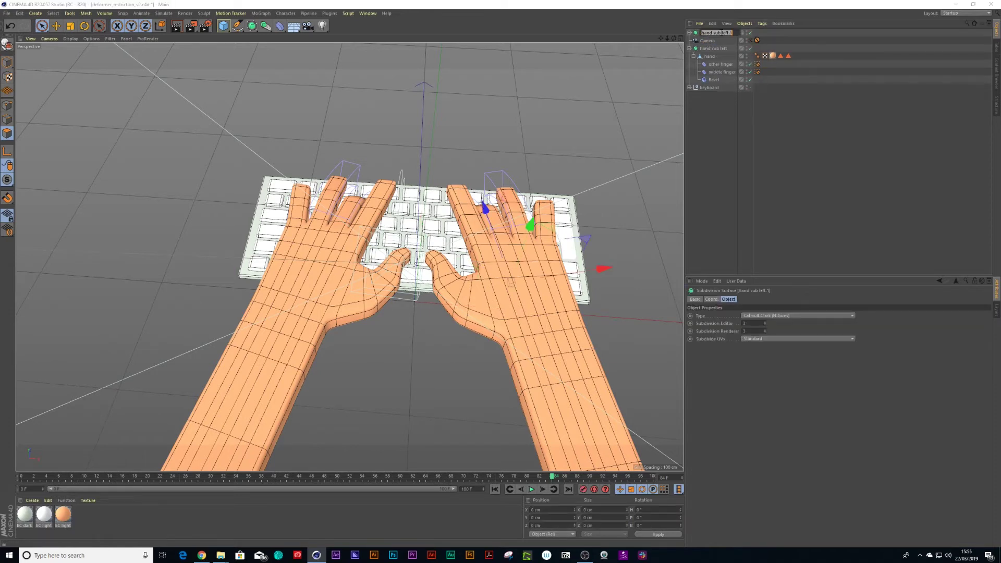
pyautogui.write('hand right')
pyautogui.press('Return')
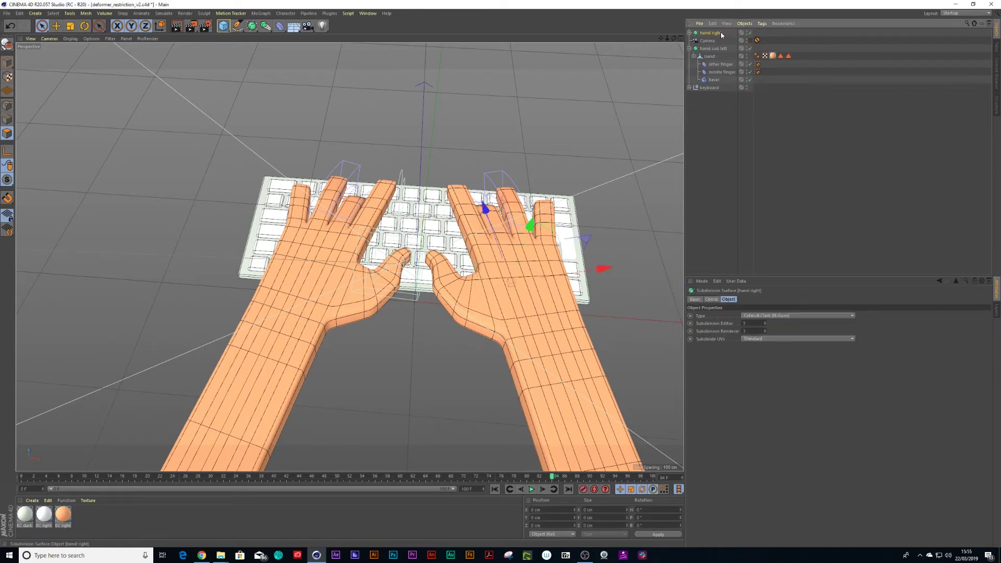
pyautogui.click(531, 489)
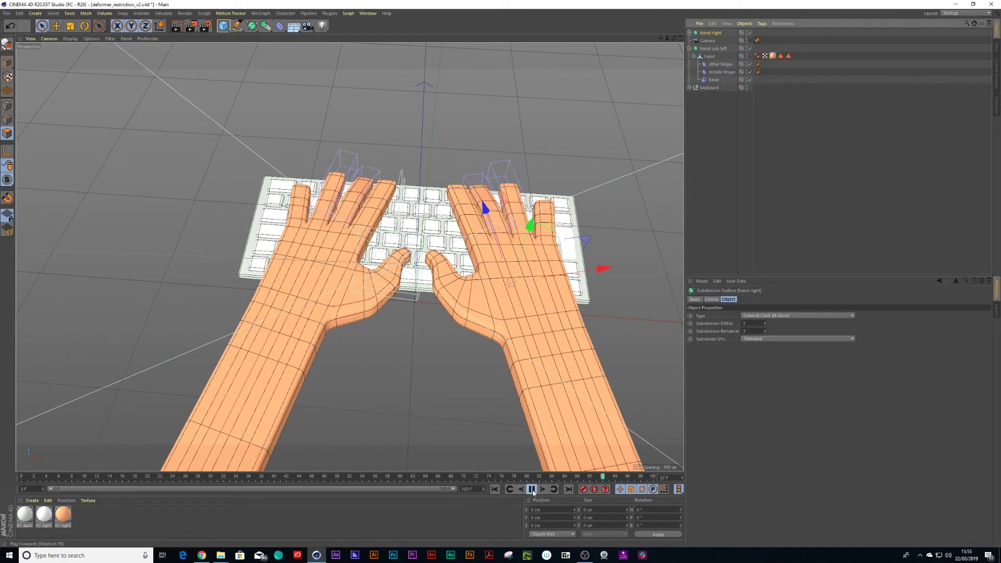